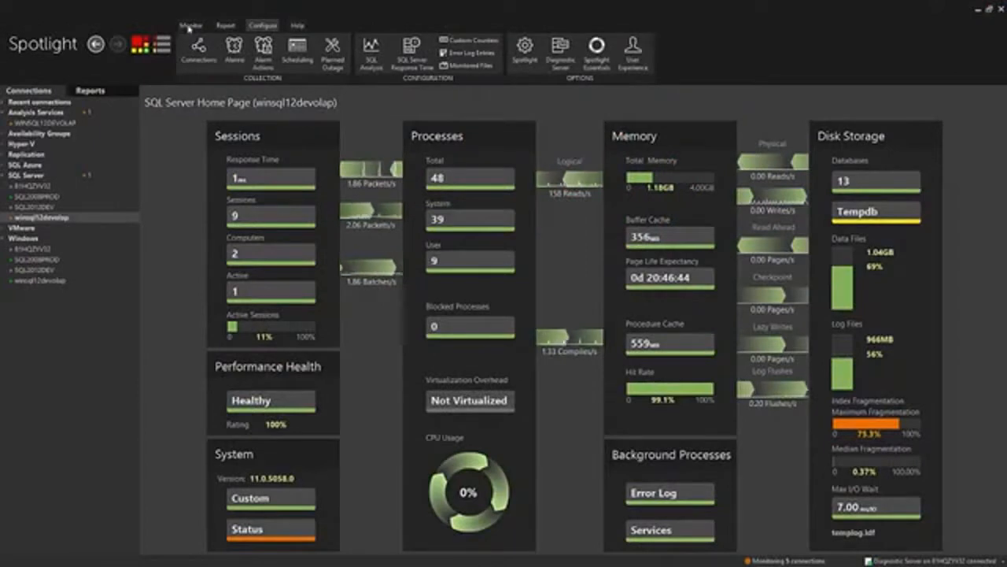
# Open the alarm heat map and drill into the winsql12devolap SQL Server home page.
pyautogui.click(140, 46)
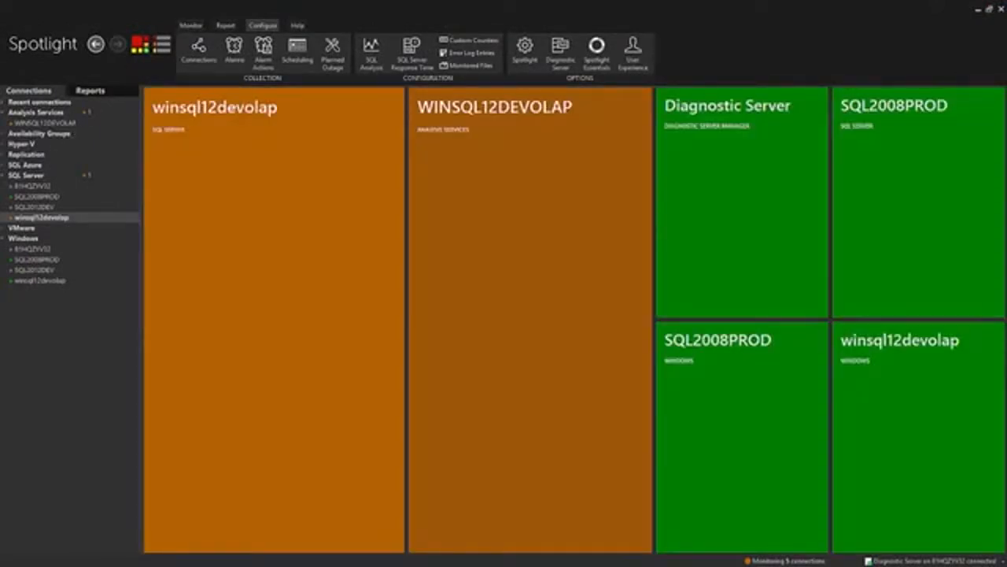
pyautogui.click(175, 424)
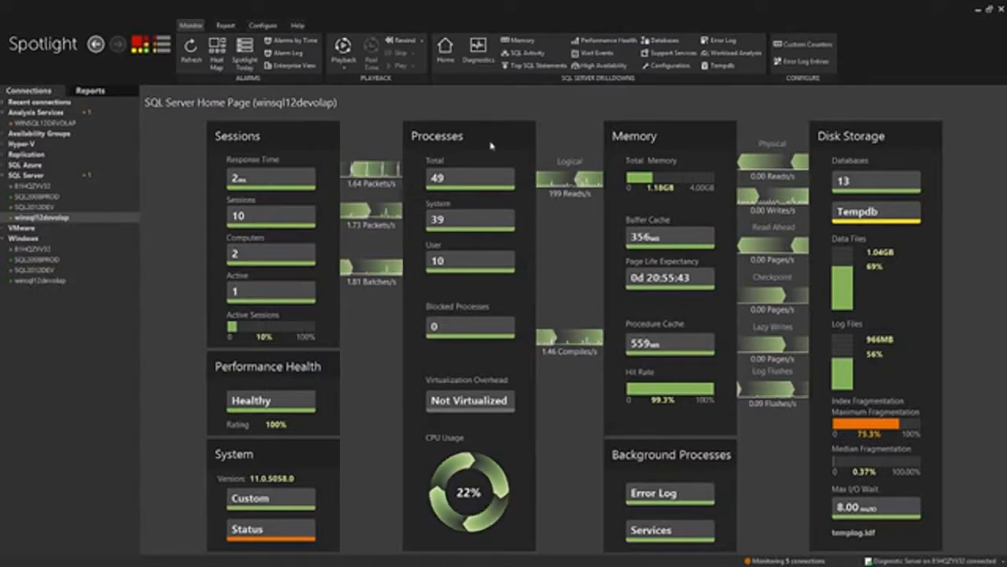
# Return to the heat map and examine the current alarms of the SQL Server, Analysis Services, Diagnostic Server and Windows connections.
pyautogui.click(143, 49)
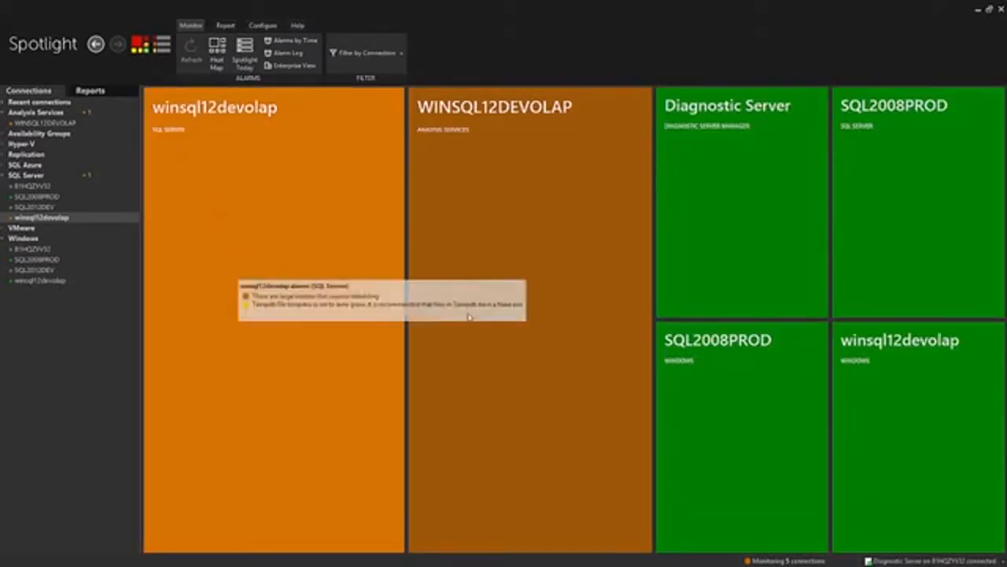
pyautogui.moveTo(370, 261)
pyautogui.moveTo(726, 260)
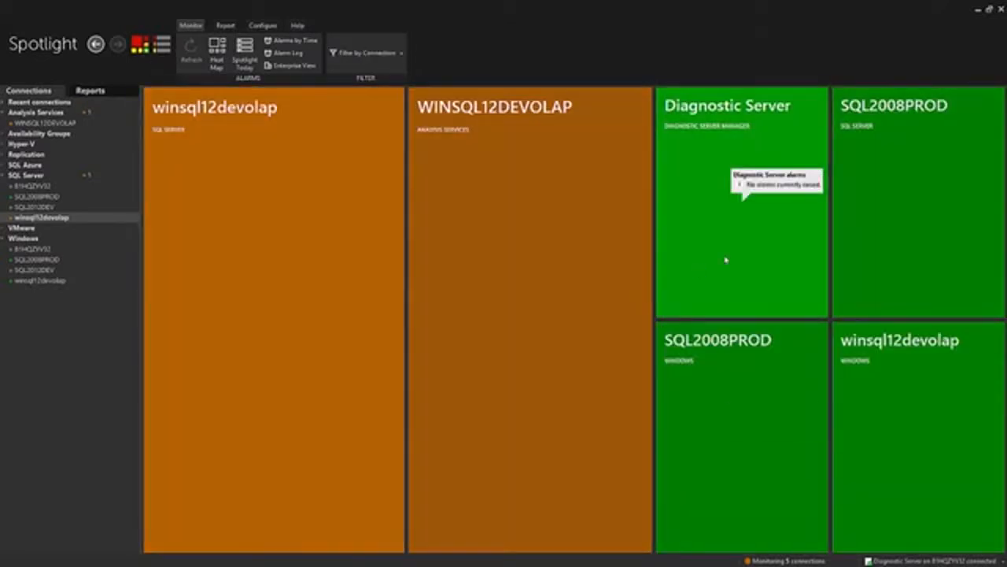
pyautogui.moveTo(892, 163)
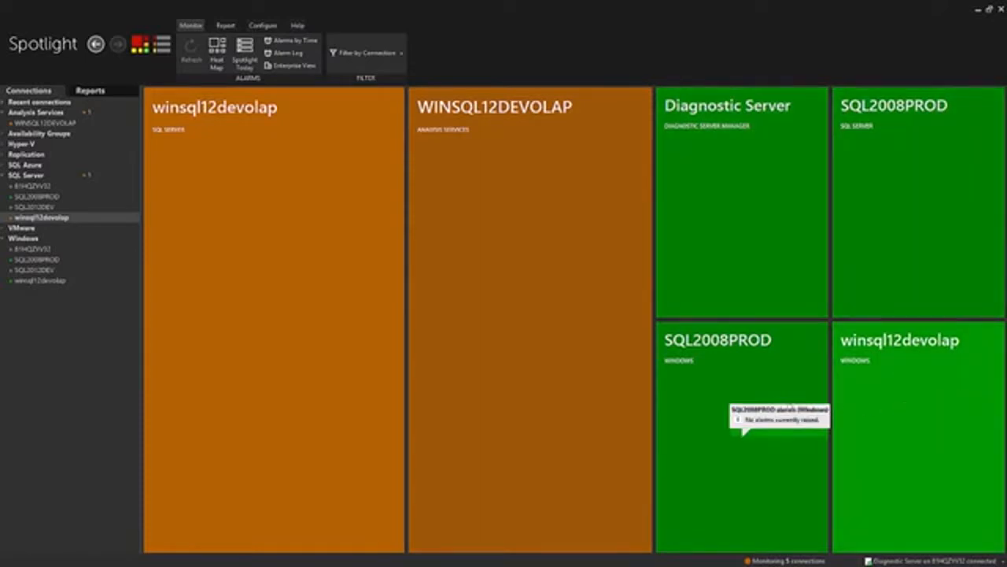
pyautogui.moveTo(781, 331)
pyautogui.moveTo(766, 281)
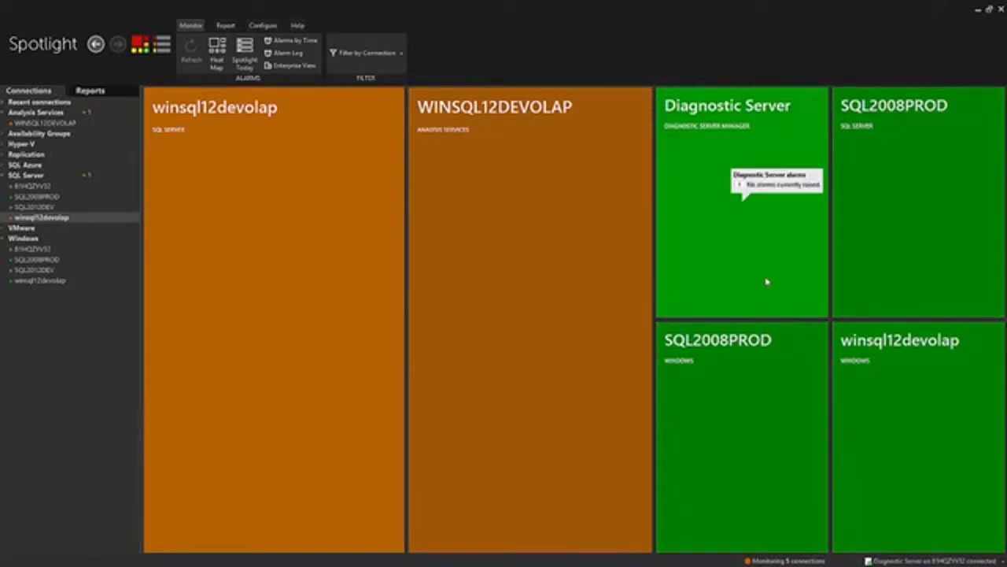
pyautogui.moveTo(475, 220)
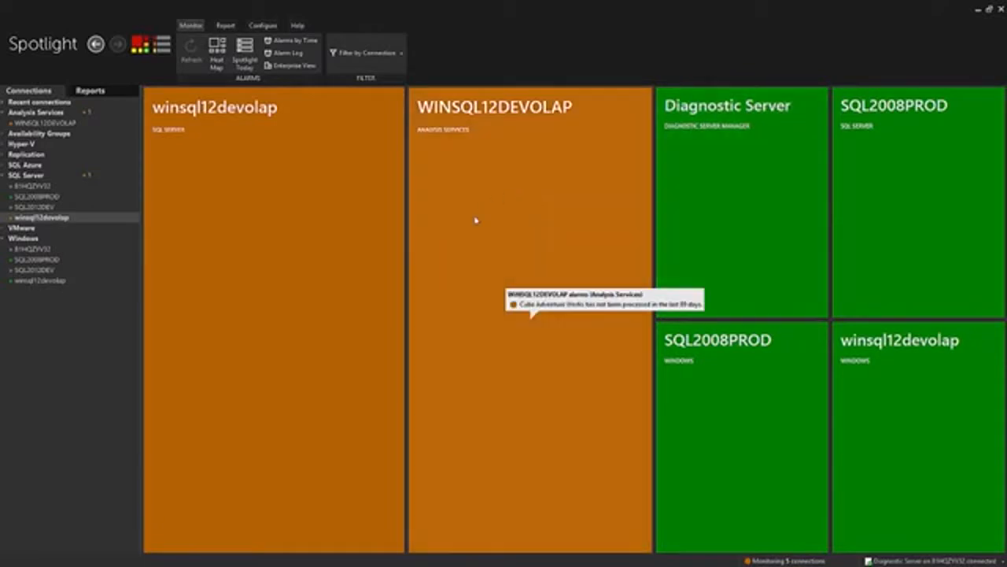
pyautogui.moveTo(343, 227)
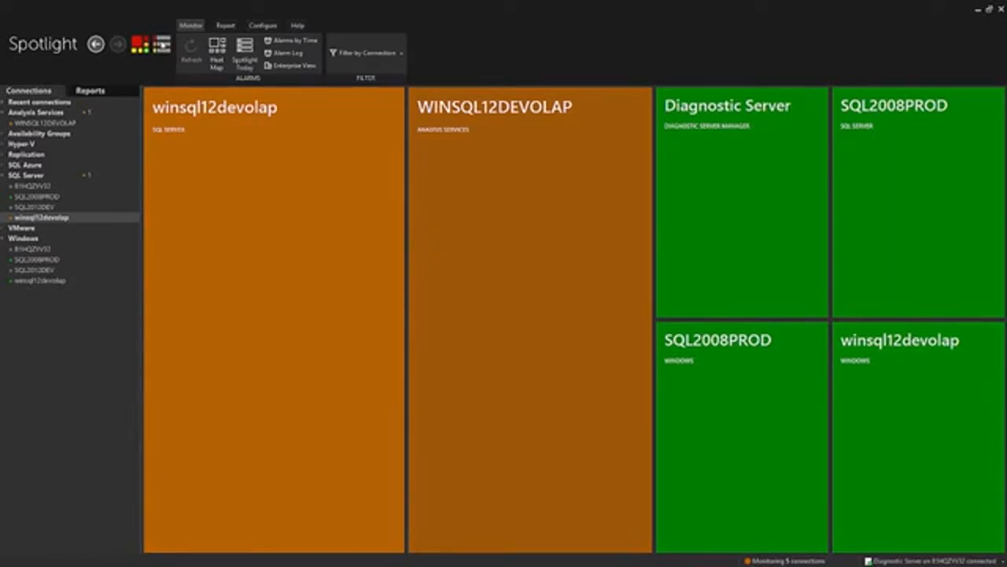
# Show the Spotlight Today alarm list and expand its connection groups to review the alarms raised for each.
pyautogui.click(245, 52)
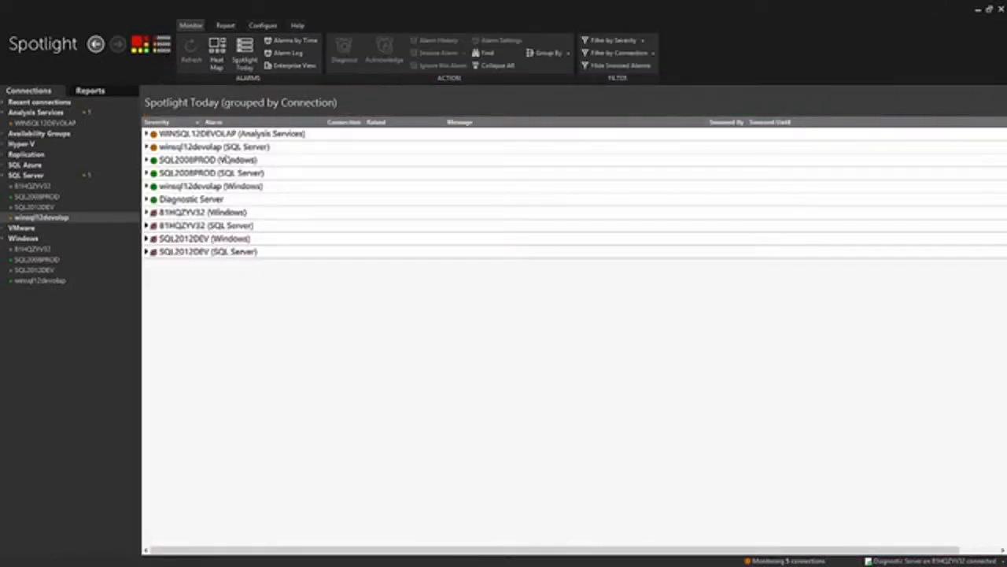
pyautogui.click(147, 134)
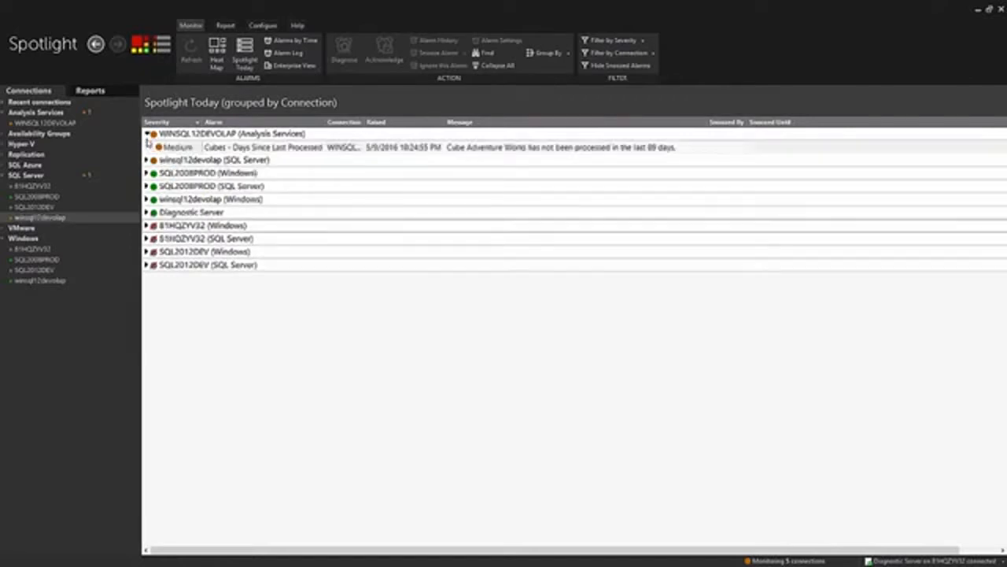
pyautogui.click(147, 160)
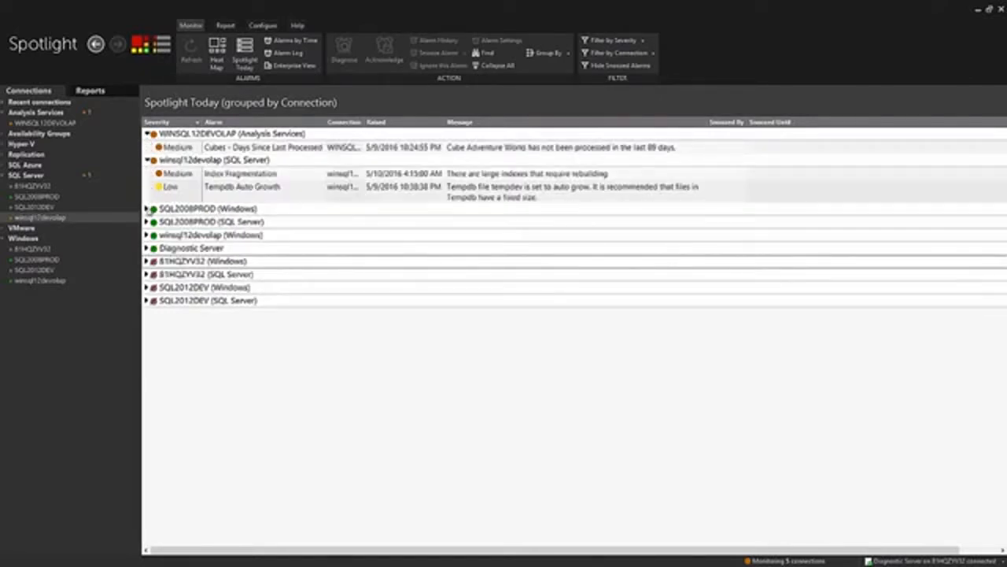
pyautogui.click(147, 209)
pyautogui.click(147, 222)
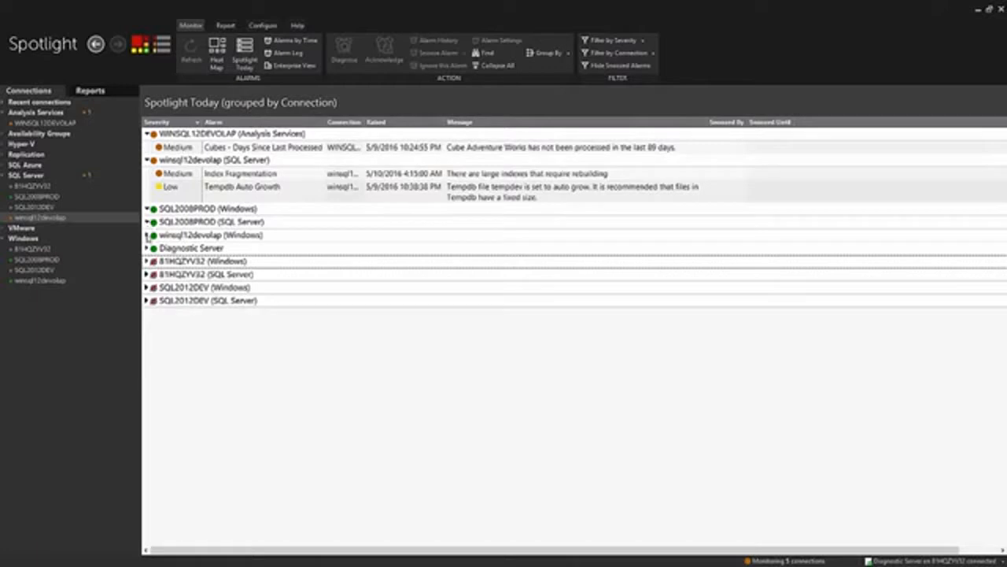
pyautogui.click(147, 236)
pyautogui.click(147, 248)
pyautogui.click(146, 287)
pyautogui.click(148, 300)
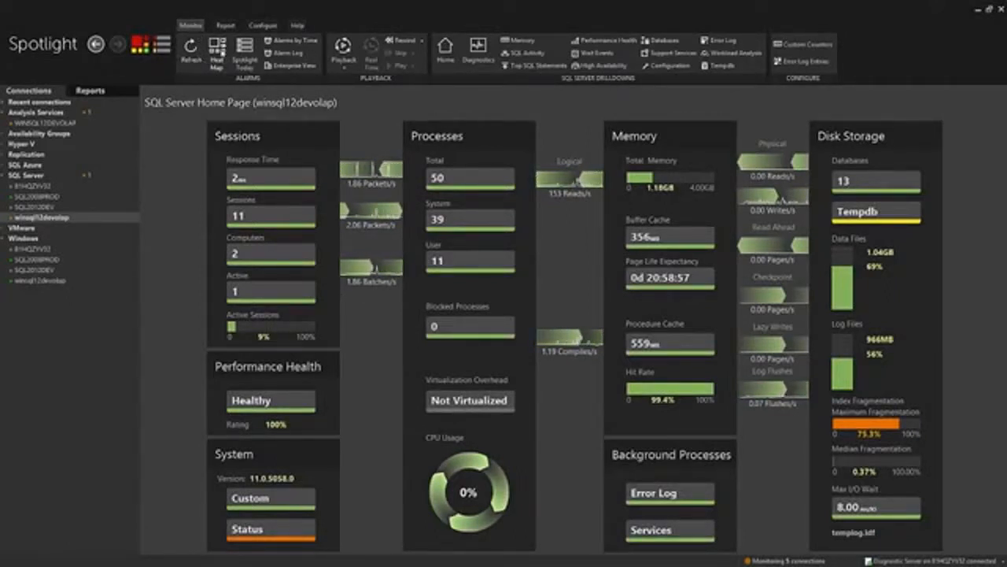
# Revisit the heat map and Spotlight Today, and display the Alarms by Time timeline for all connections.
pyautogui.click(216, 55)
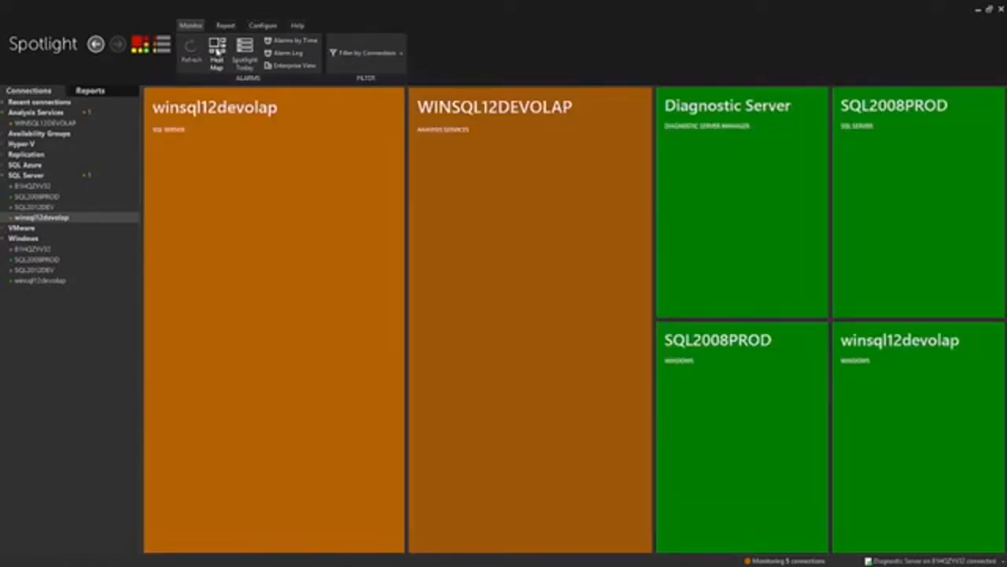
pyautogui.click(245, 47)
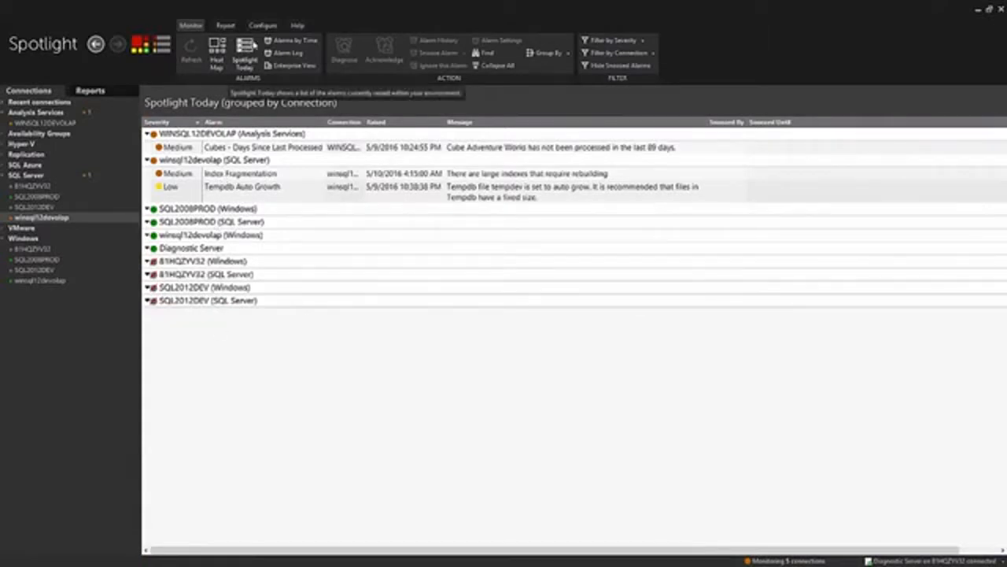
pyautogui.click(296, 40)
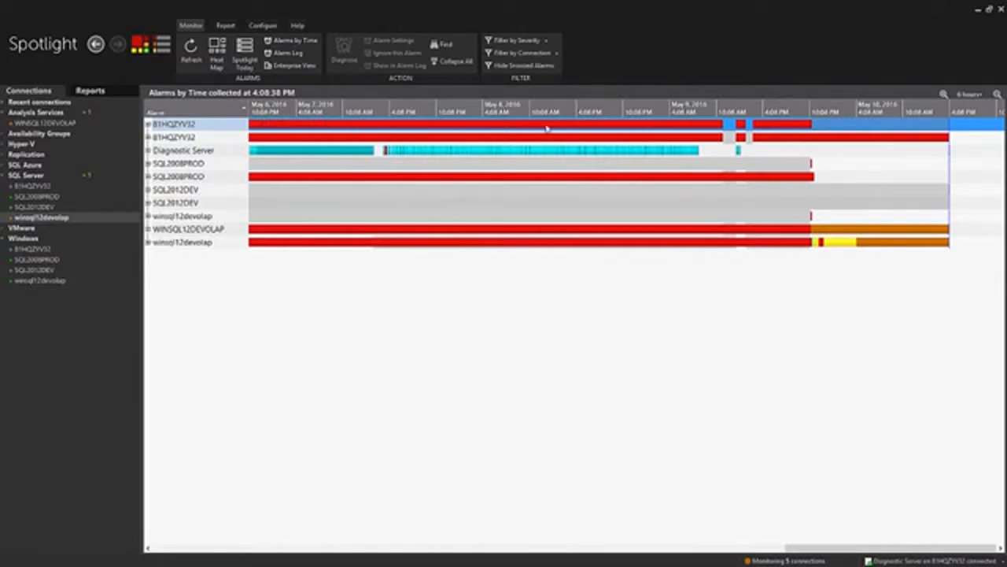
# Show the Alarm Log filtered to the WINSQL12DEVOLAP Analysis Services and winsql12devolap SQL Server connections.
pyautogui.click(292, 57)
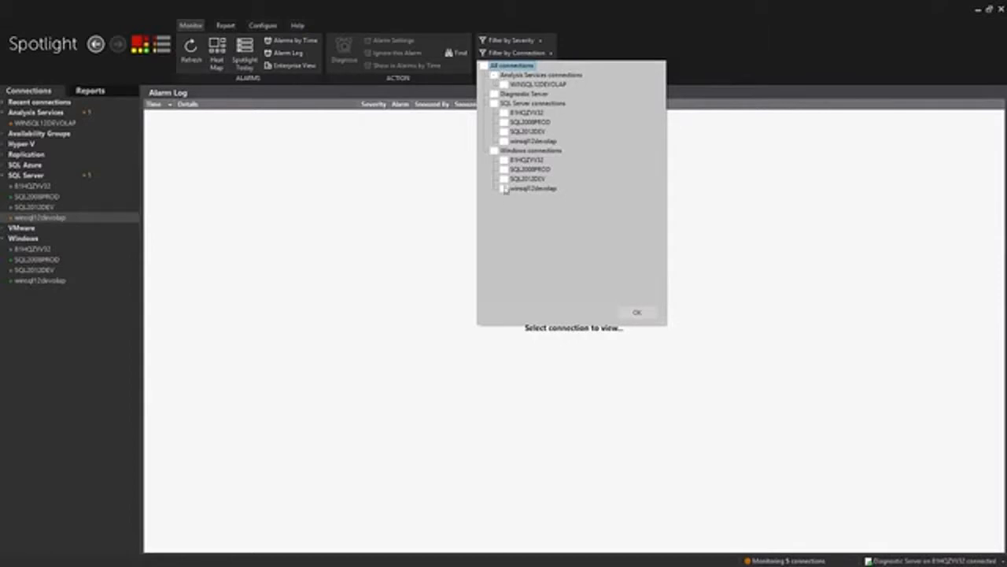
pyautogui.click(504, 84)
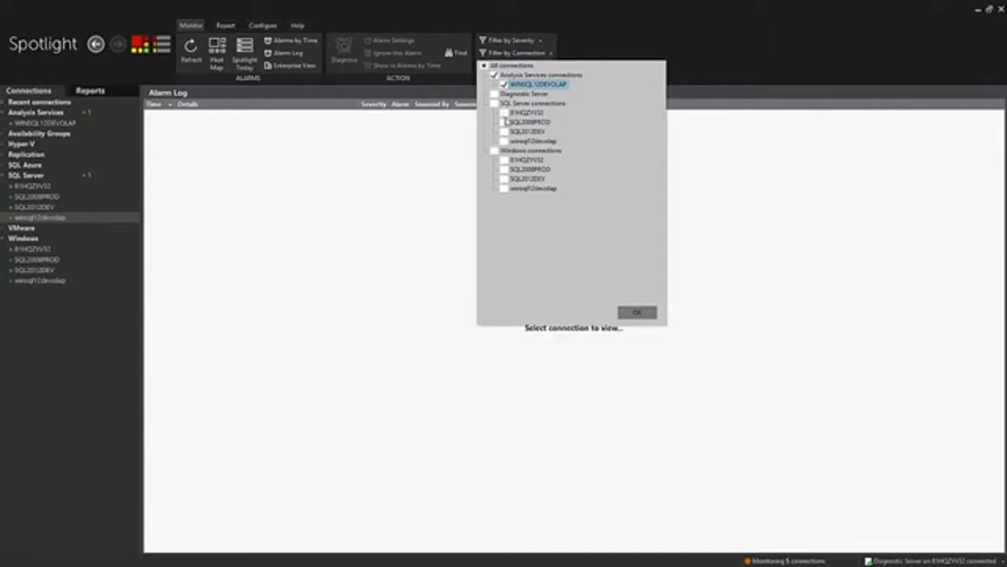
pyautogui.click(505, 141)
pyautogui.click(620, 314)
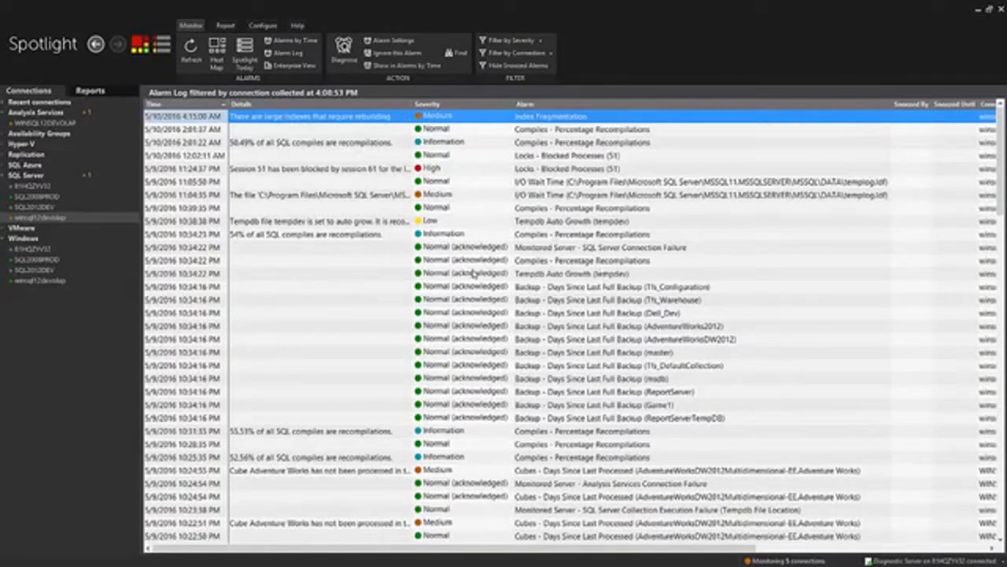
# Sort the alarm log by severity and widen the Details column to show more of each message.
pyautogui.click(436, 105)
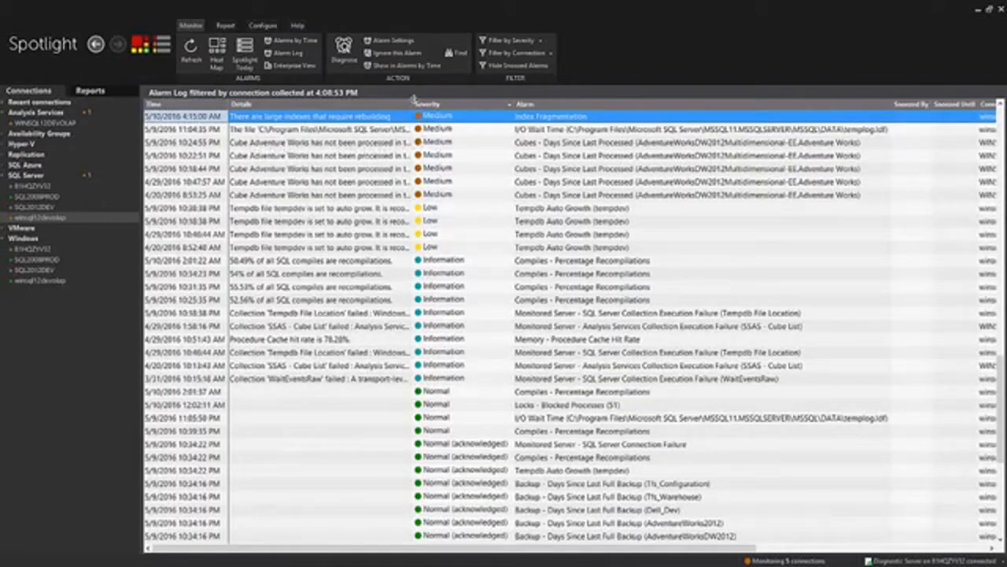
pyautogui.moveTo(412, 102); pyautogui.dragTo(500, 102)
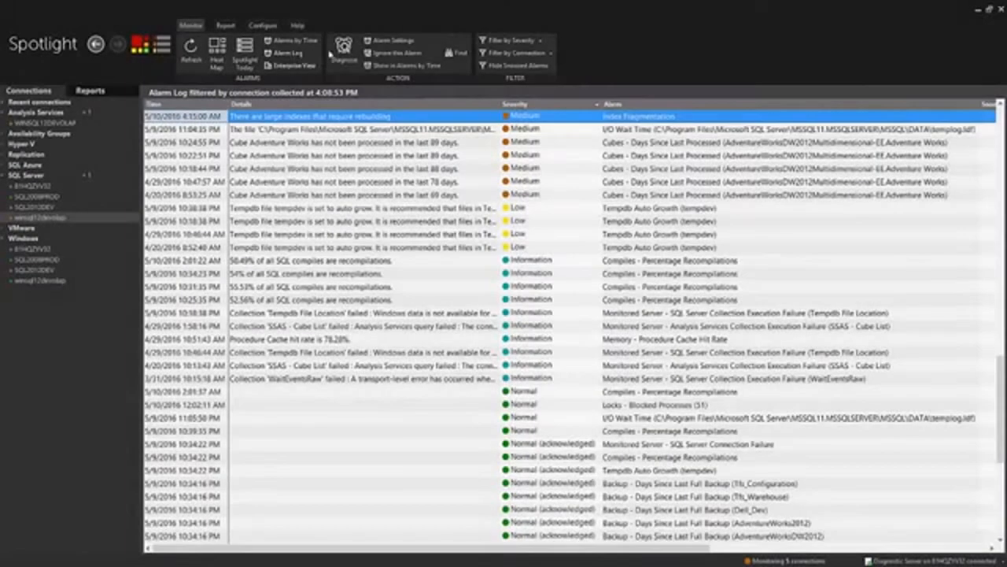
# Open All Connections in the Enterprise View and move connection nodes around, including the overlapping WINSQL12DEVOLAP node.
pyautogui.click(292, 65)
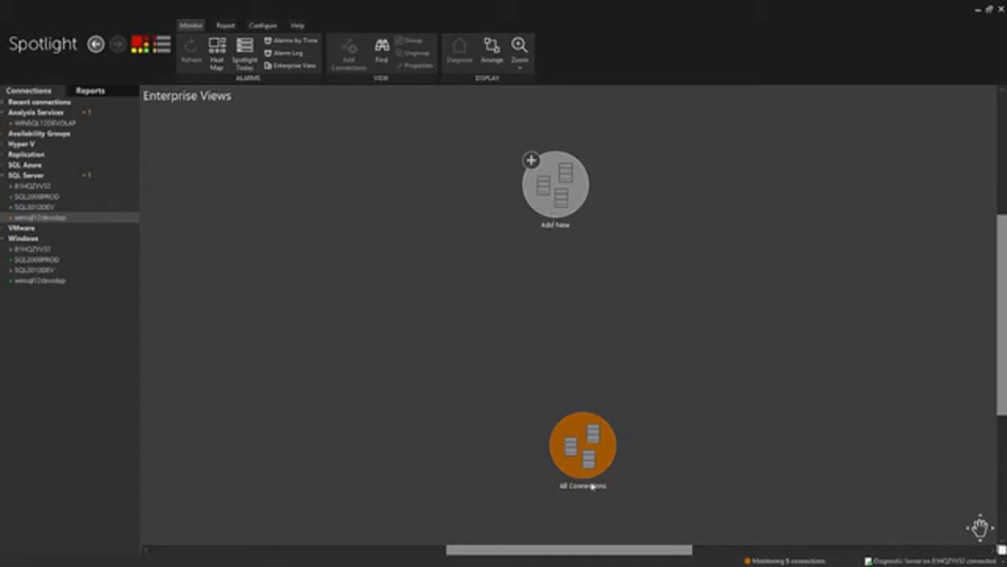
pyautogui.doubleClick(582, 472)
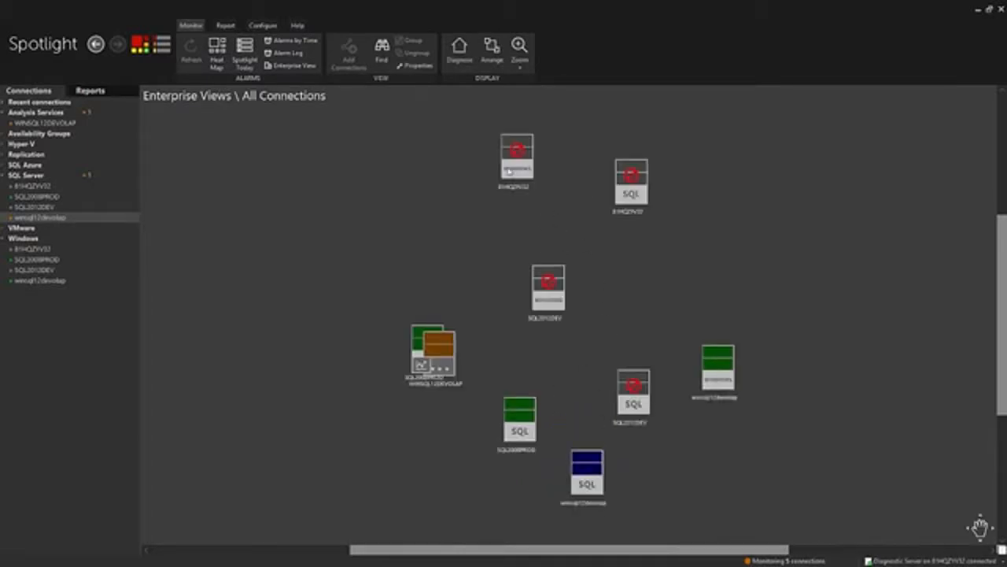
pyautogui.moveTo(444, 349); pyautogui.dragTo(448, 295)
pyautogui.moveTo(543, 300); pyautogui.dragTo(565, 303)
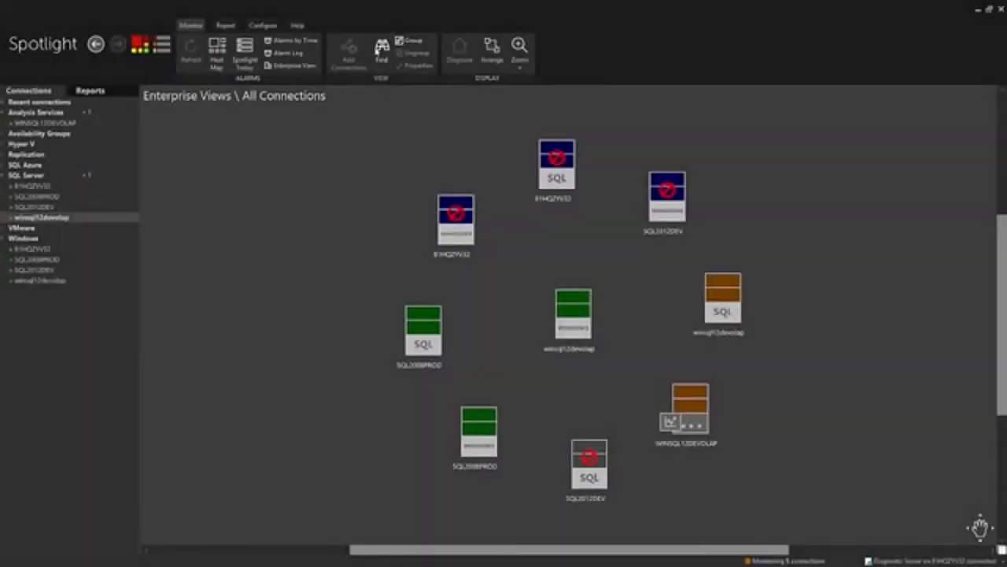
# Search the All Connections view for nodes matching "sql" and for nodes matching "win".
pyautogui.click(383, 51)
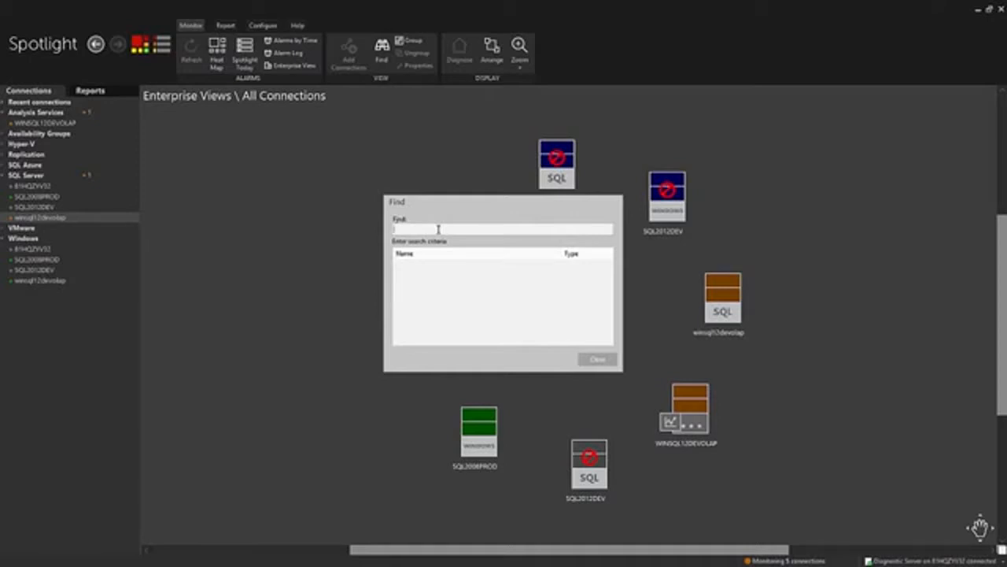
pyautogui.write('sql')
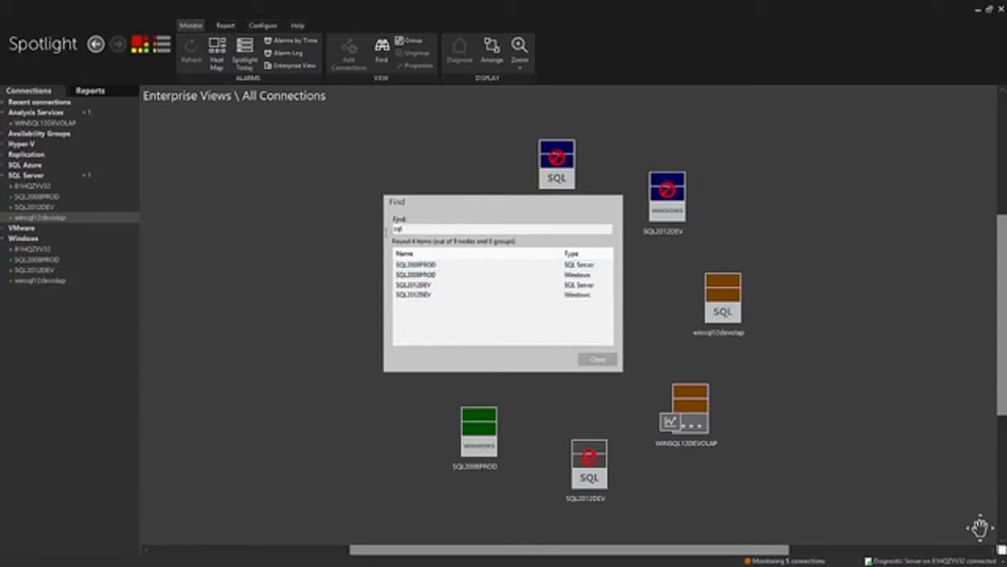
pyautogui.moveTo(410, 229); pyautogui.dragTo(367, 240)
pyautogui.write('wind')
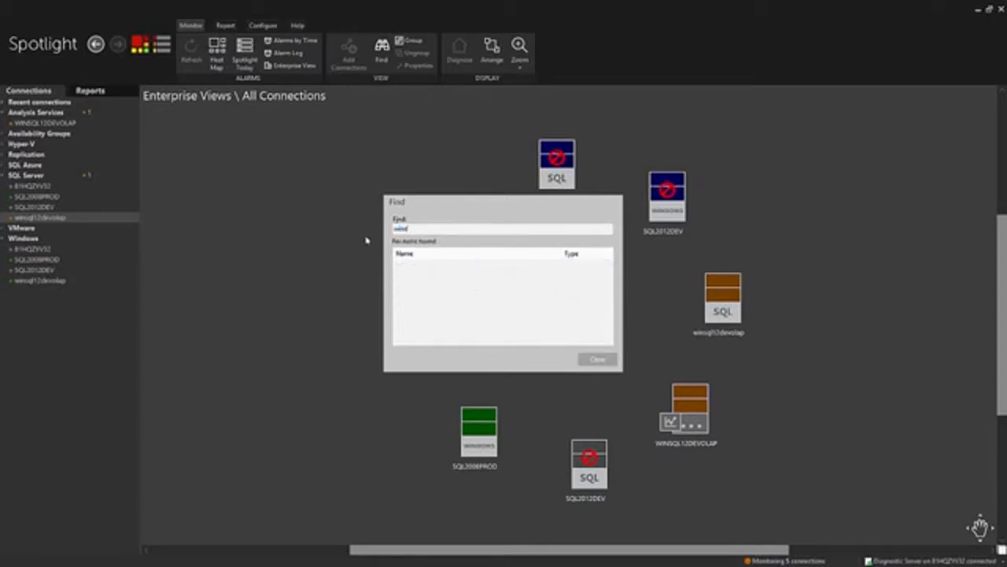
pyautogui.press('BackSpace')
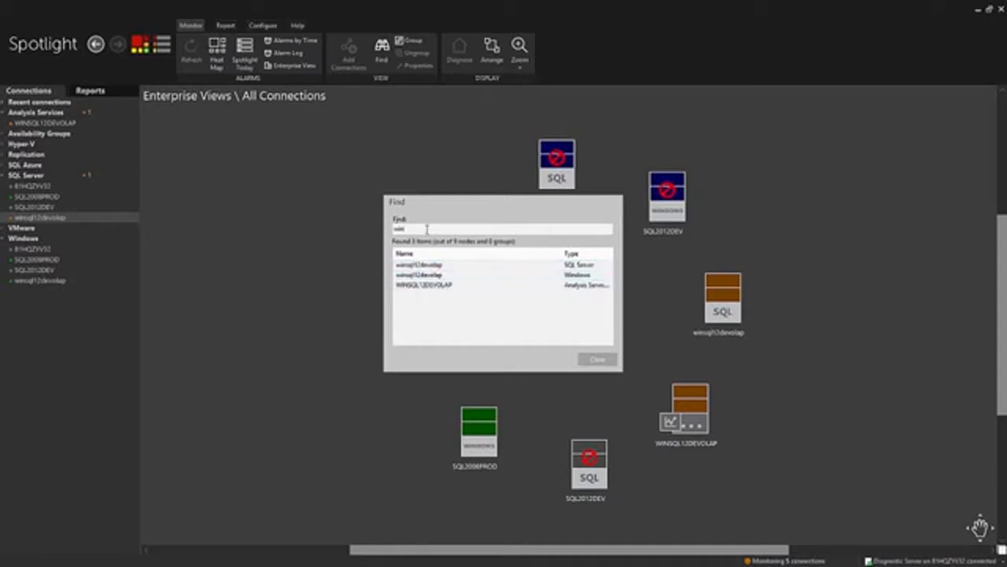
pyautogui.moveTo(427, 229); pyautogui.dragTo(394, 229)
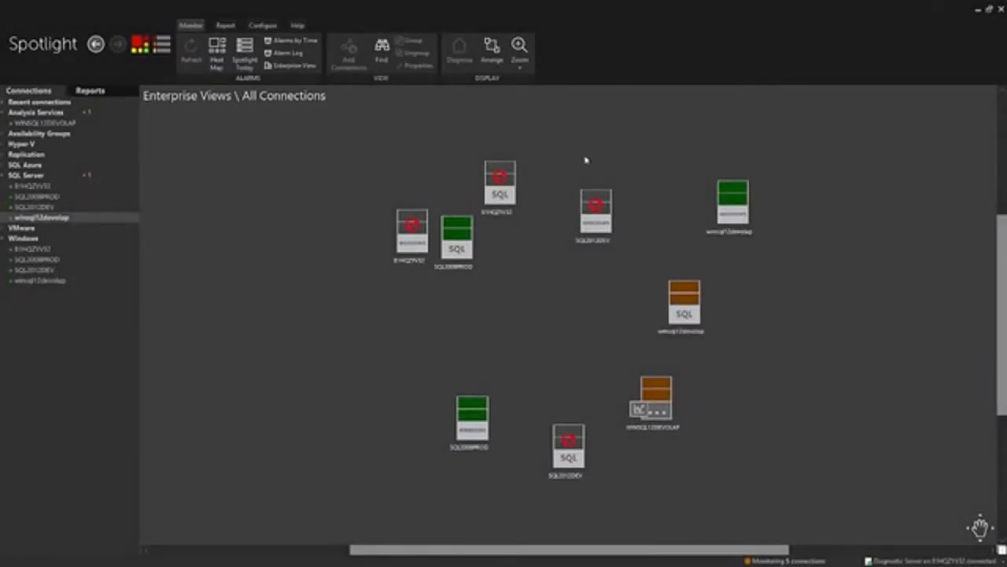
# Fit the All Connections view to the screen and automatically arrange its connection nodes.
pyautogui.rightClick(538, 304)
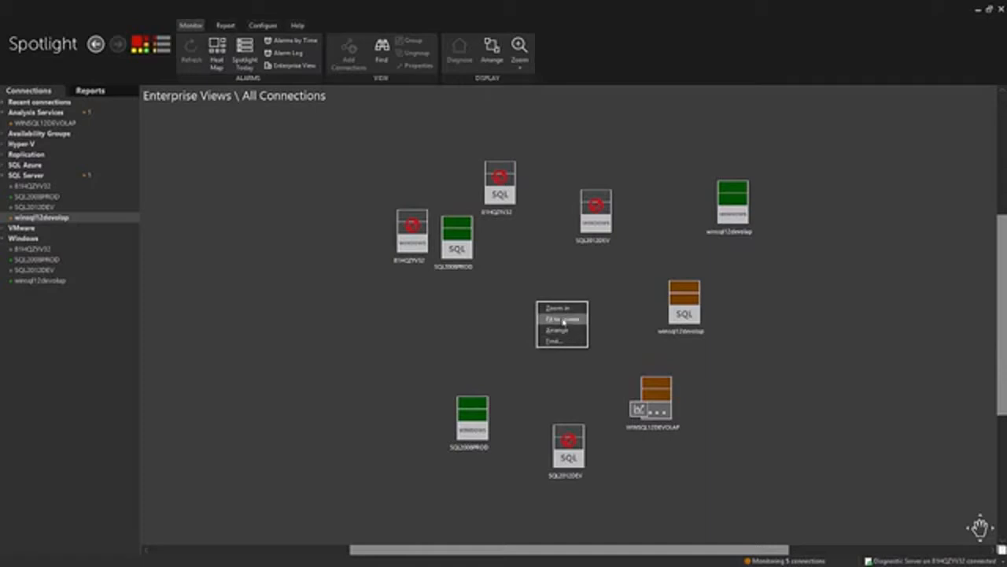
pyautogui.click(561, 319)
pyautogui.rightClick(548, 301)
pyautogui.click(570, 326)
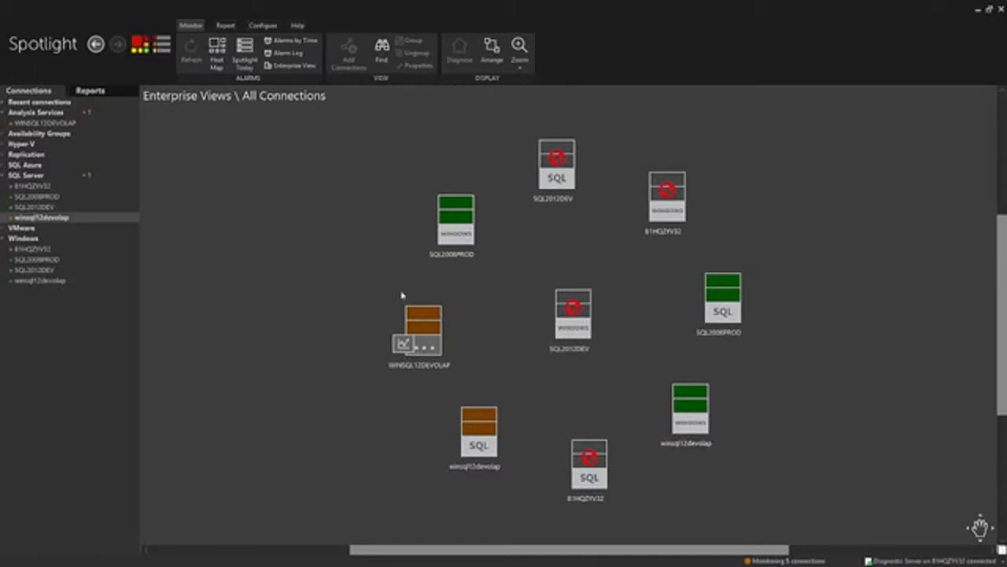
# Group the SQL2008PROD Windows and SQL Server nodes as "Producao", placing the SQL Server node beside the Windows node.
pyautogui.click(432, 329)
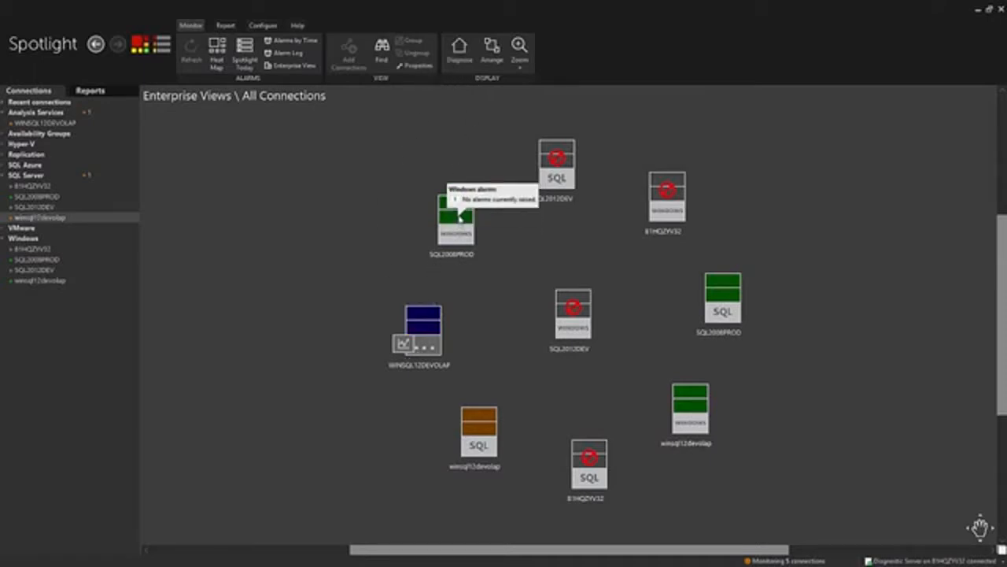
pyautogui.click(457, 232)
pyautogui.keyDown('ctrl'); pyautogui.click(736, 326); pyautogui.keyUp('ctrl')
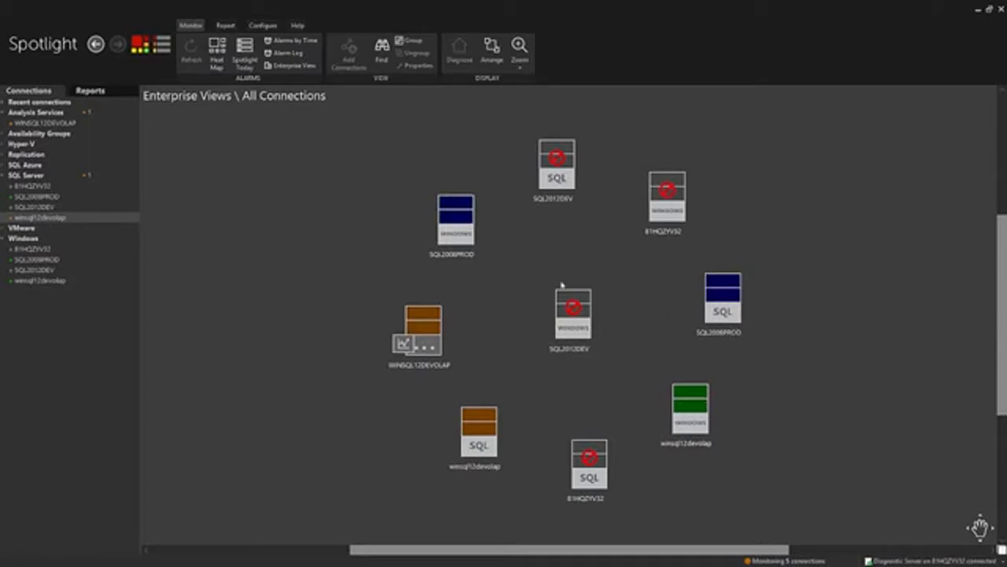
pyautogui.click(411, 43)
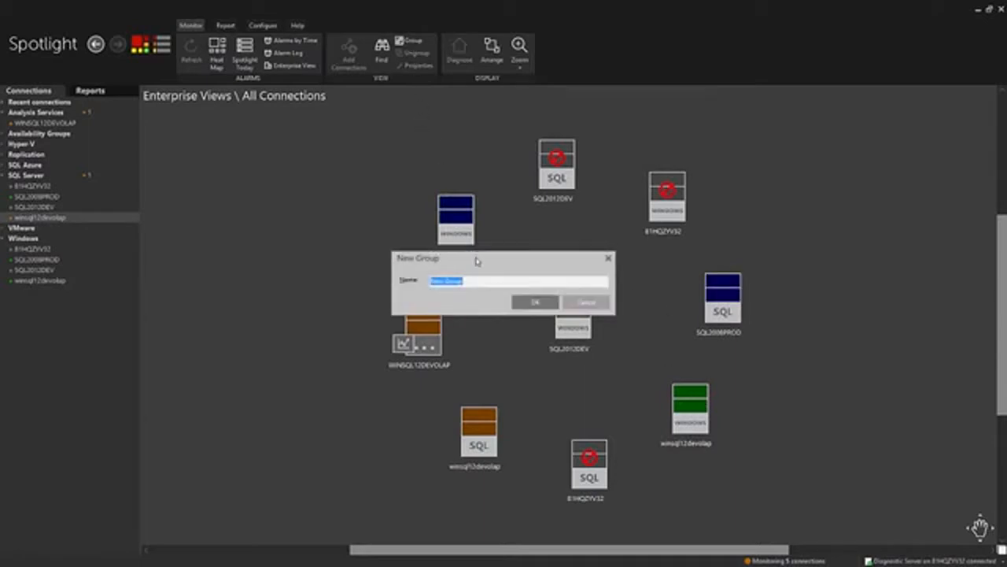
pyautogui.write('Producao')
pyautogui.press('Return')
pyautogui.moveTo(732, 289); pyautogui.dragTo(373, 193)
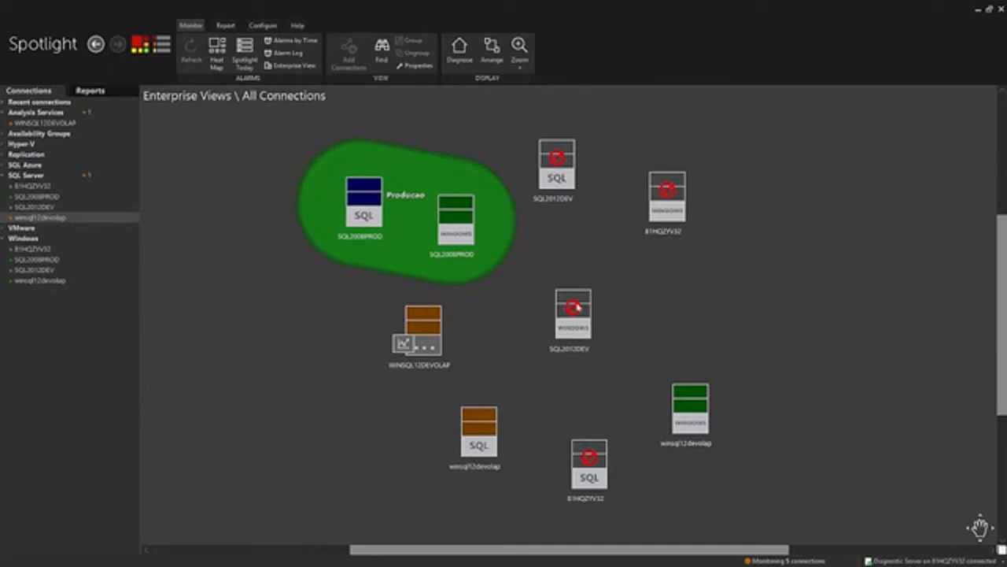
# Move the 81HQZYV32 Windows node aside and group the SQL2012DEV Windows and SQL Server nodes, placed side by side, as "Desenvolvimento".
pyautogui.moveTo(666, 192); pyautogui.dragTo(858, 236)
pyautogui.moveTo(569, 314); pyautogui.dragTo(624, 168)
pyautogui.moveTo(519, 111); pyautogui.dragTo(729, 234)
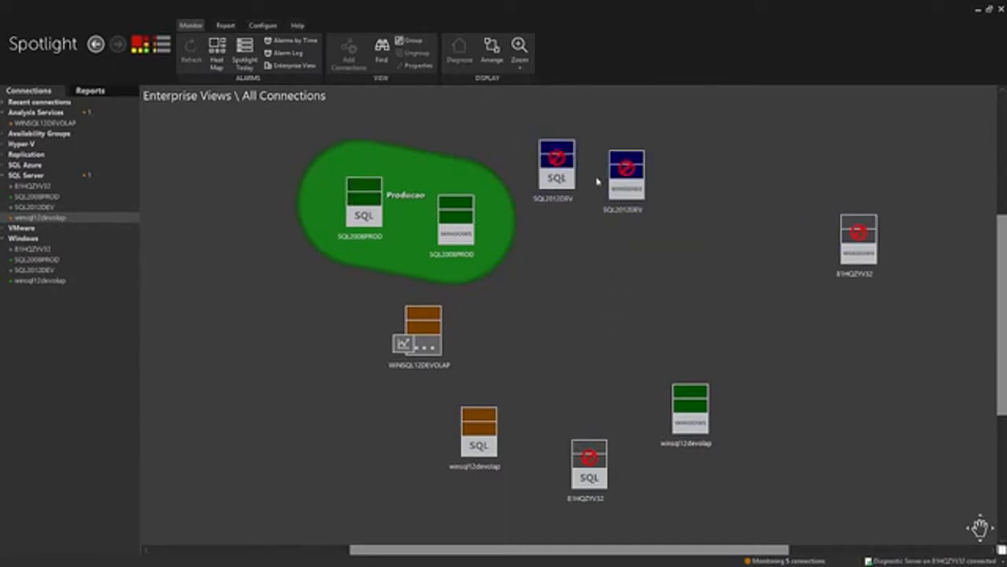
pyautogui.rightClick(572, 168)
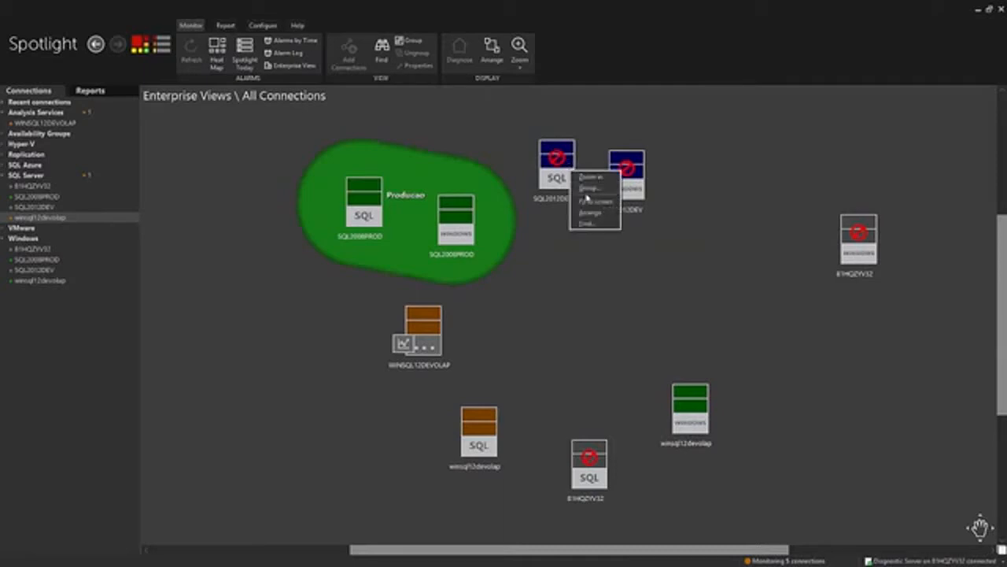
pyautogui.click(587, 189)
pyautogui.write('Da')
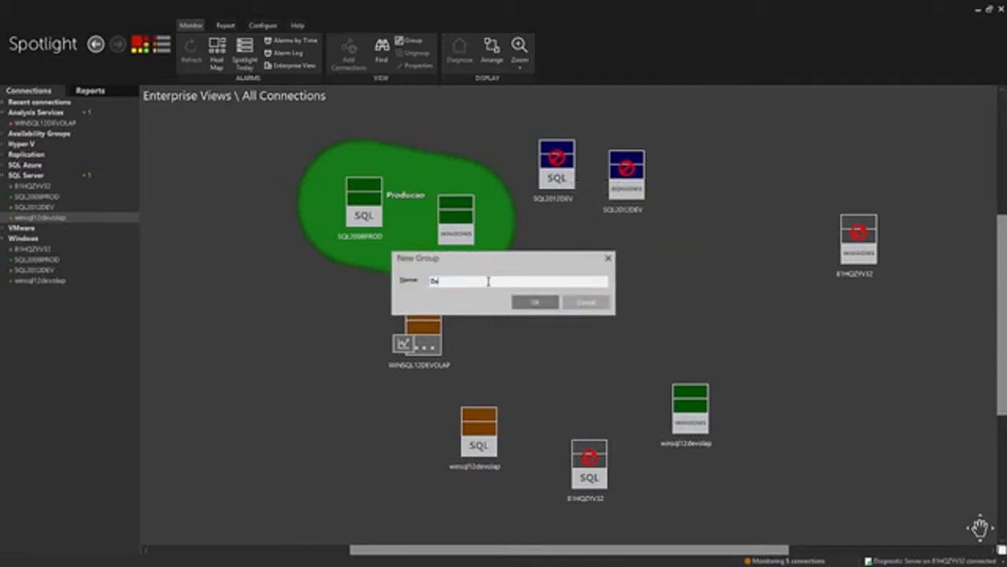
pyautogui.write('senvolvimento')
pyautogui.press('Return')
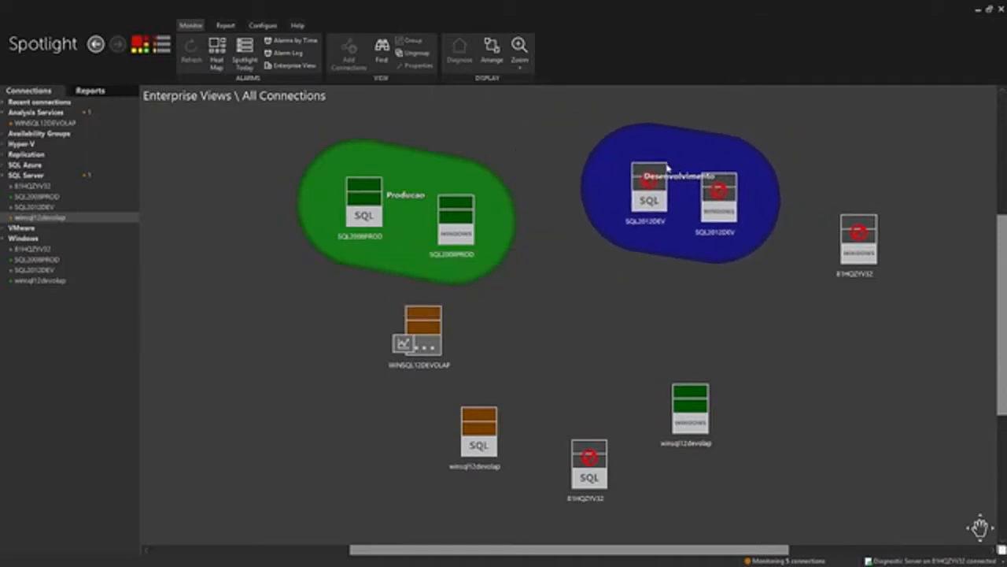
pyautogui.click(581, 240)
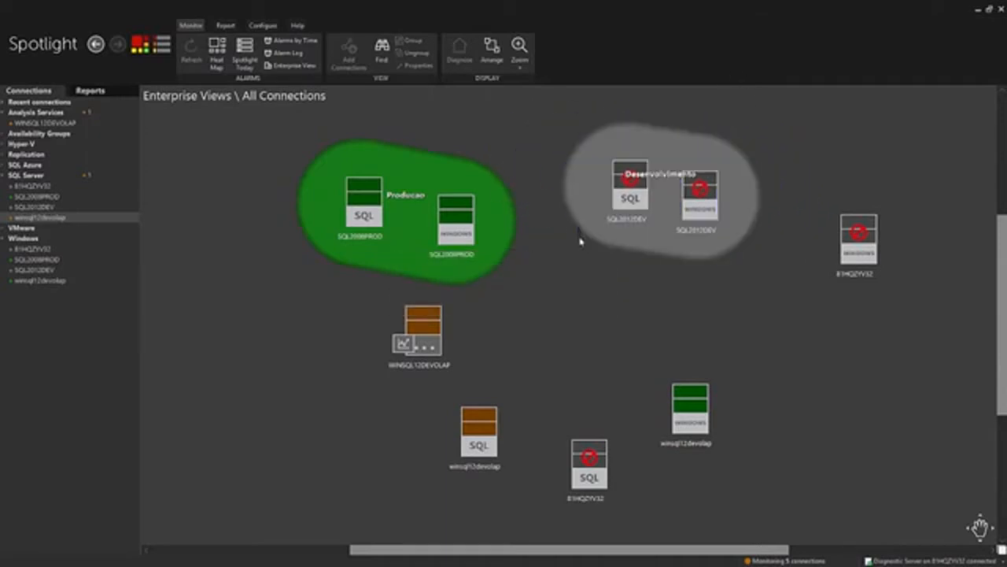
# Group the WINSQL12DEVOLAP Analysis Services and winsql12devolap SQL Server nodes as "BI" and arrange the group below Producao.
pyautogui.moveTo(351, 301); pyautogui.dragTo(515, 481)
pyautogui.rightClick(470, 423)
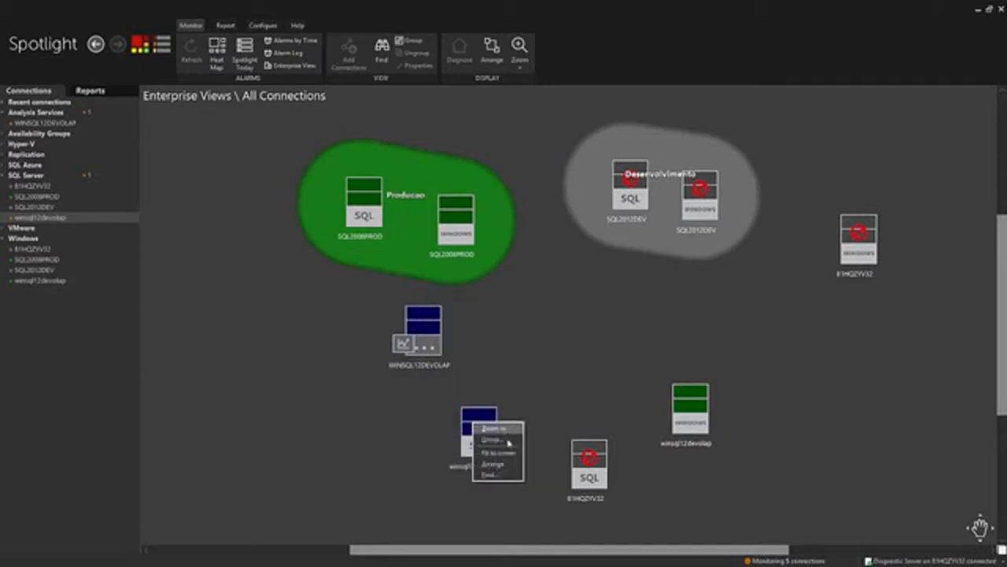
pyautogui.click(508, 428)
pyautogui.write('BI')
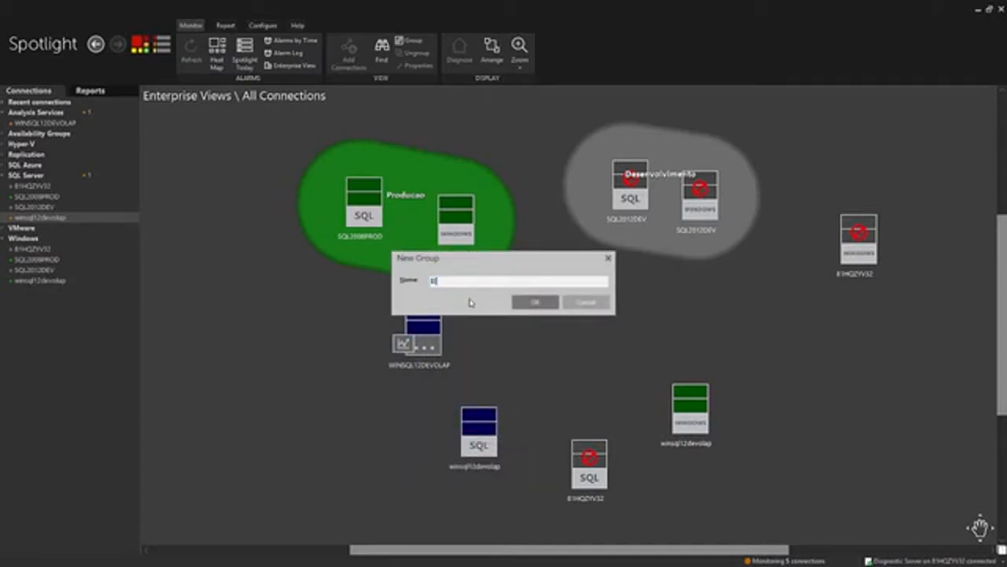
pyautogui.press('Return')
pyautogui.moveTo(465, 331); pyautogui.dragTo(426, 369)
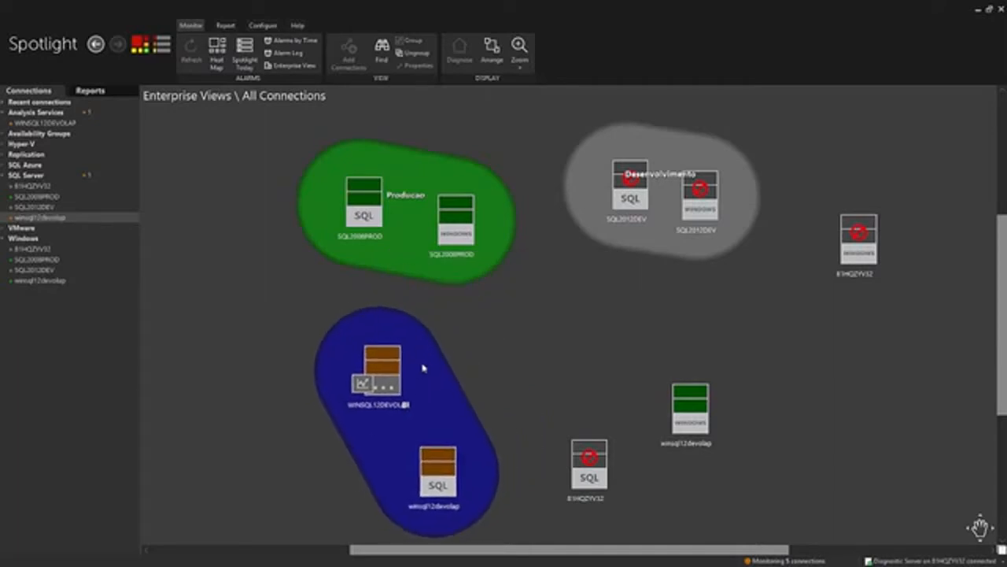
pyautogui.moveTo(494, 466); pyautogui.dragTo(451, 412)
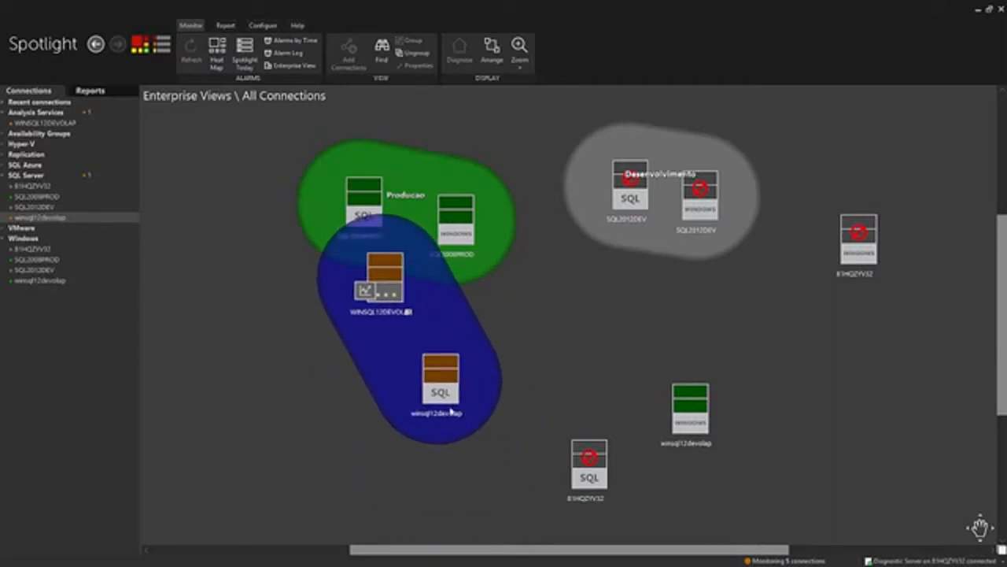
pyautogui.moveTo(380, 292); pyautogui.dragTo(362, 427)
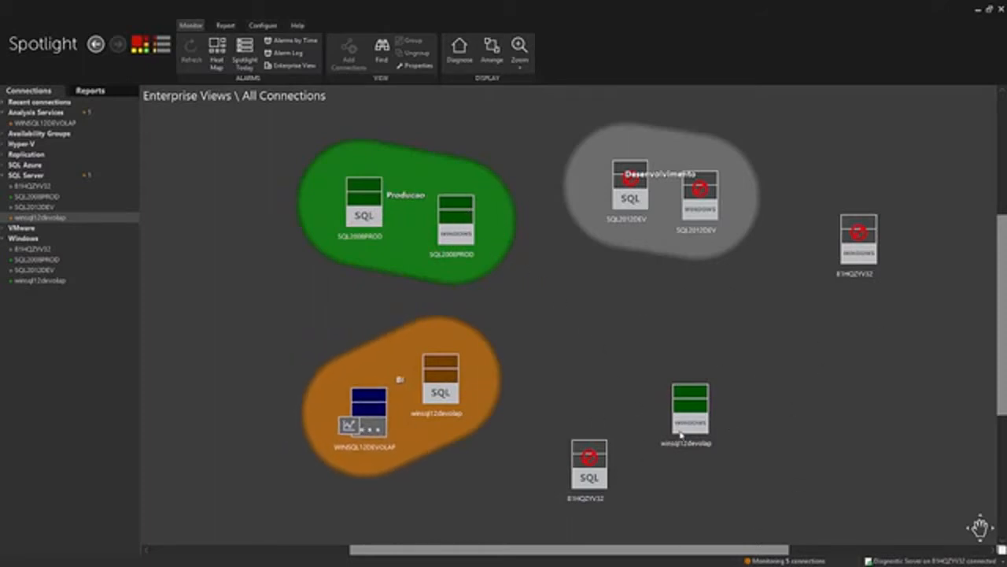
# Add the winsql12devolap Windows node to the BI group and move the 81HQZYV32 SQL Server node near its Windows node.
pyautogui.moveTo(681, 432); pyautogui.dragTo(415, 418)
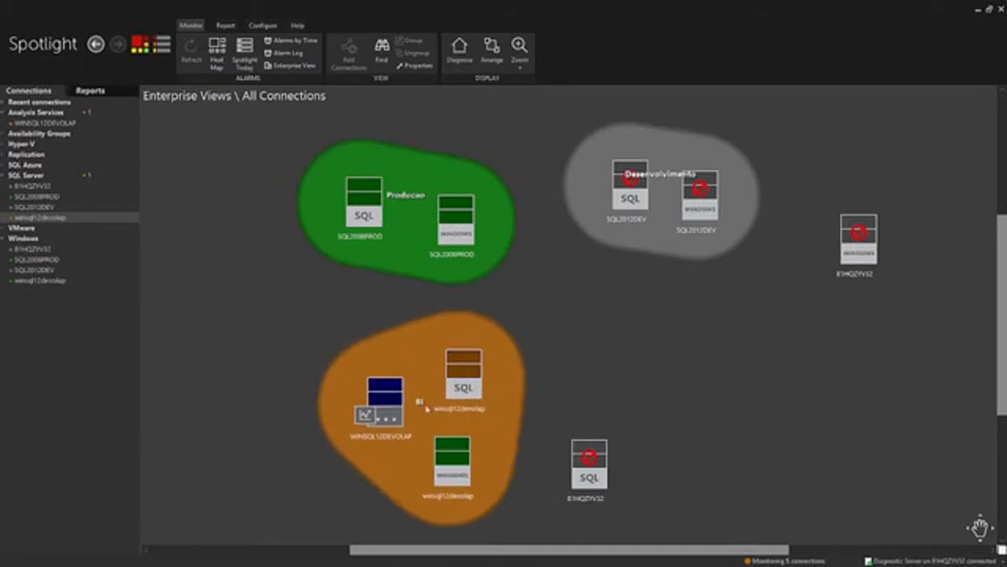
pyautogui.moveTo(586, 464); pyautogui.dragTo(810, 338)
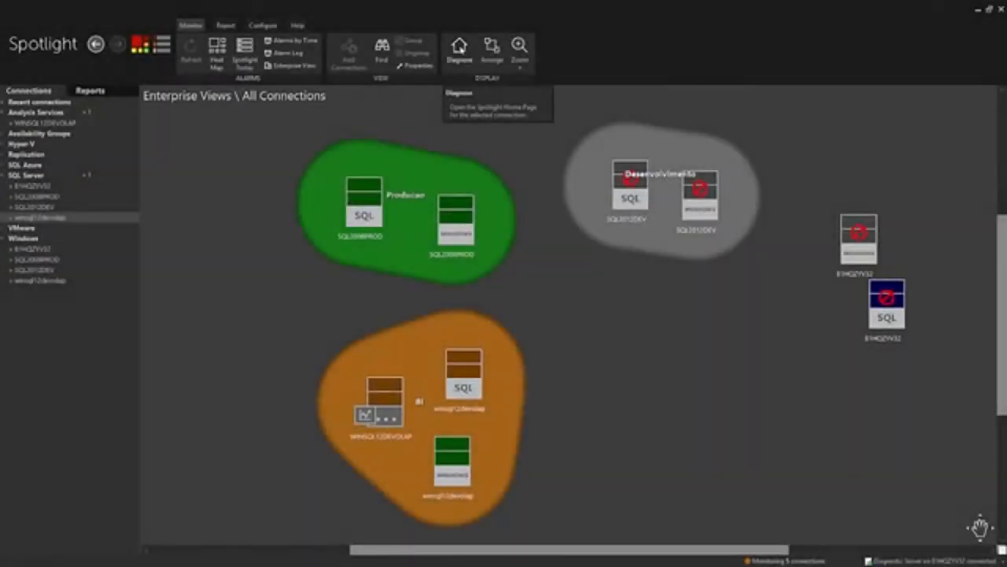
# Diagnose the 81HQZYV32 SQL Server connection, and view the SQL Server home pages of SQL2008PROD and winsql12devolap.
pyautogui.click(459, 53)
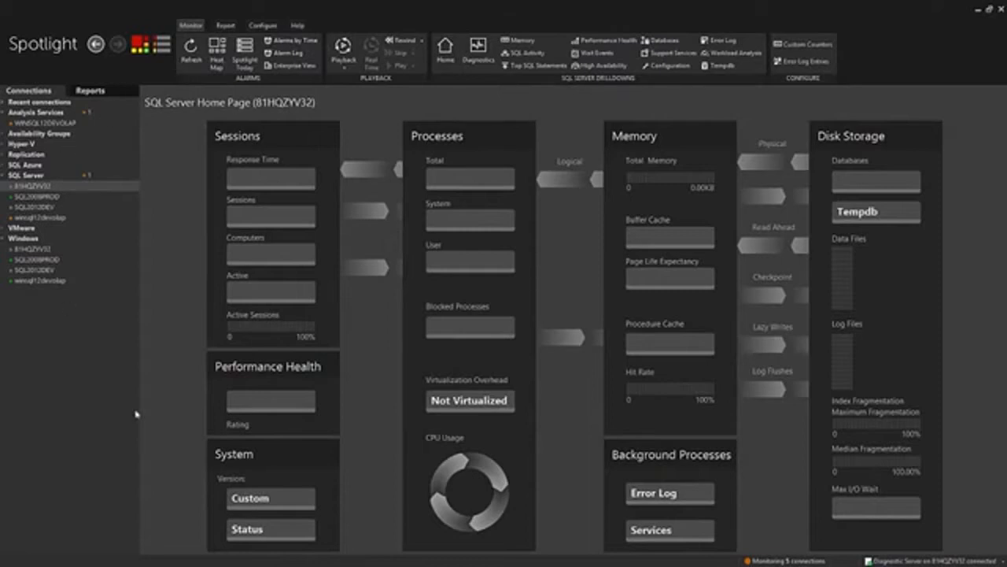
pyautogui.click(35, 198)
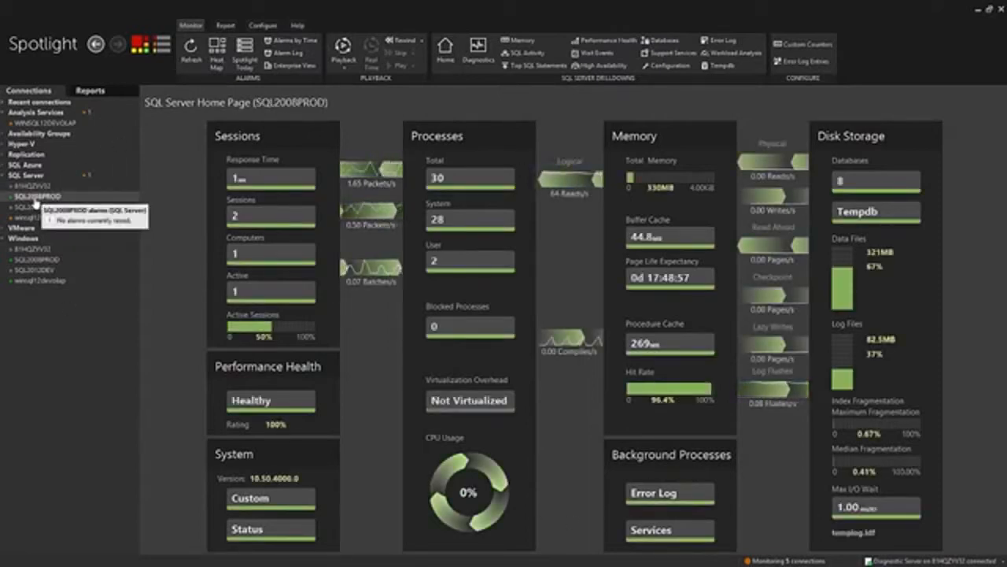
pyautogui.click(35, 217)
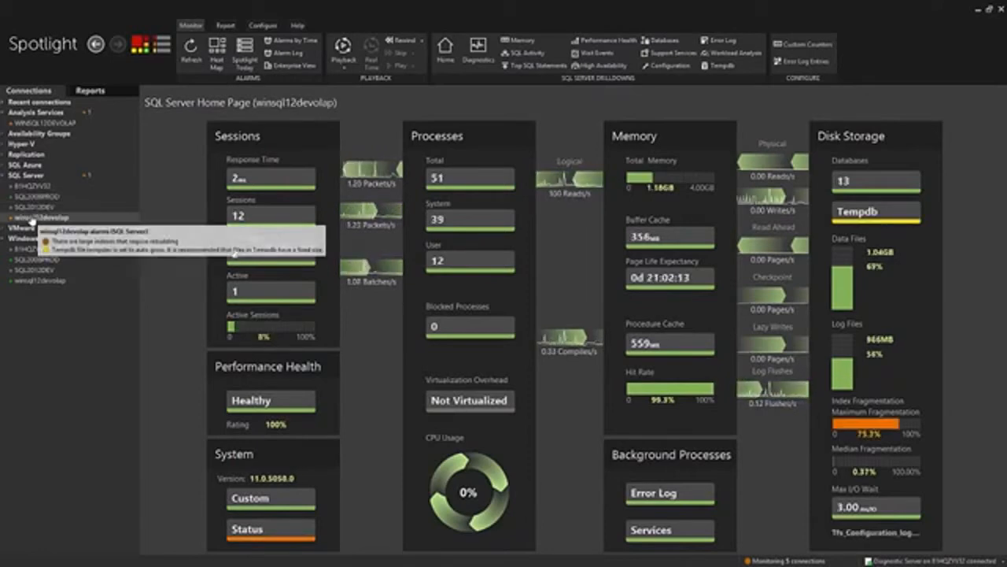
# Examine the commands for disabling monitoring on the SQL2008PROD SQL Server connection and enabling it on 81HQZYV32.
pyautogui.rightClick(41, 197)
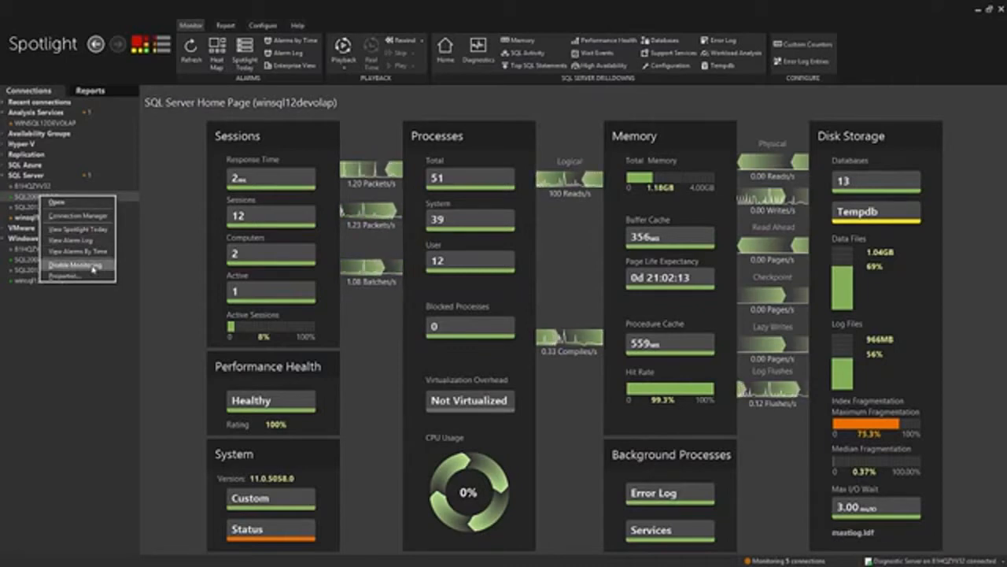
pyautogui.click(28, 186)
pyautogui.rightClick(27, 188)
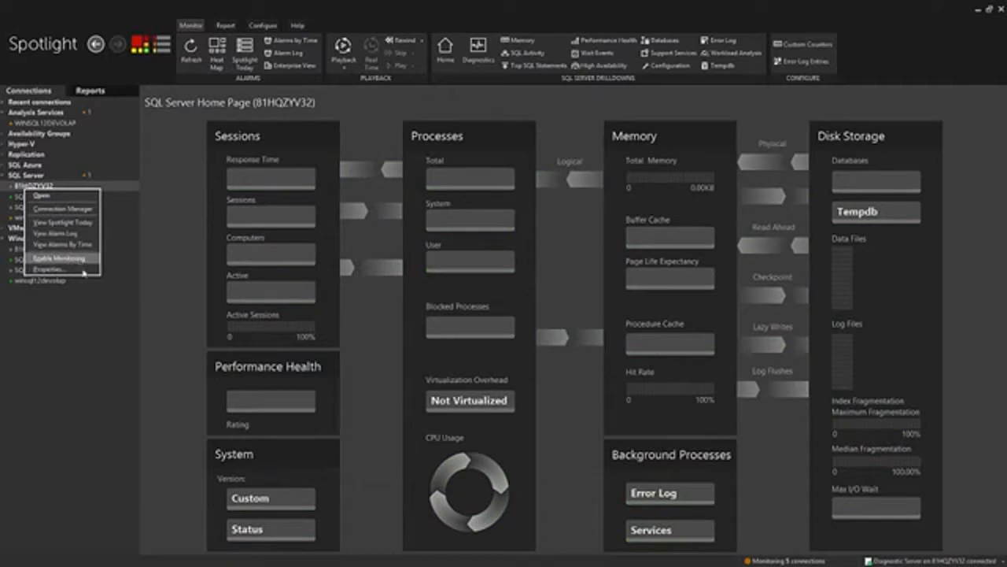
pyautogui.click(96, 305)
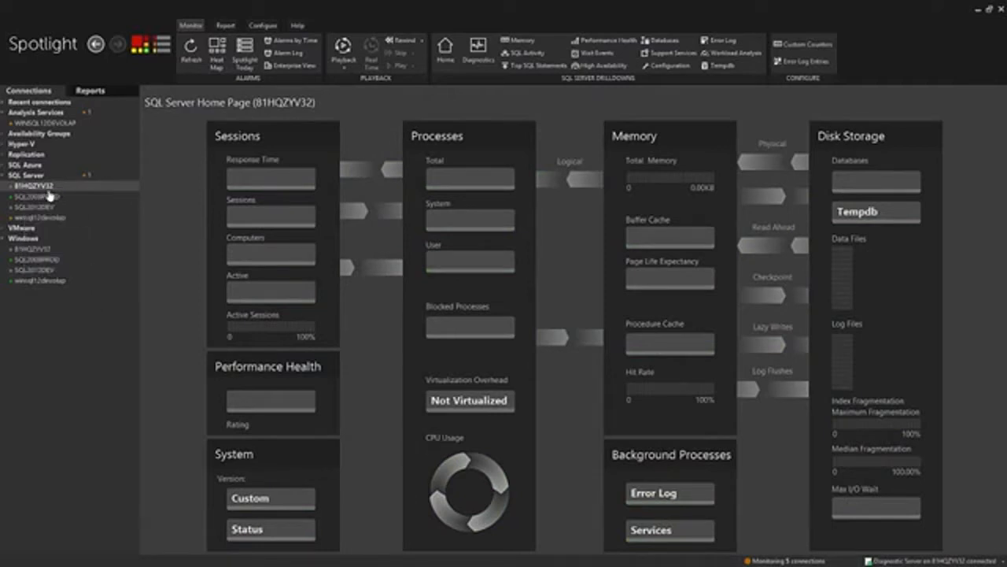
# Compare the Windows and SQL Server home pages of SQL2008PROD.
pyautogui.moveTo(46, 188)
pyautogui.click(37, 262)
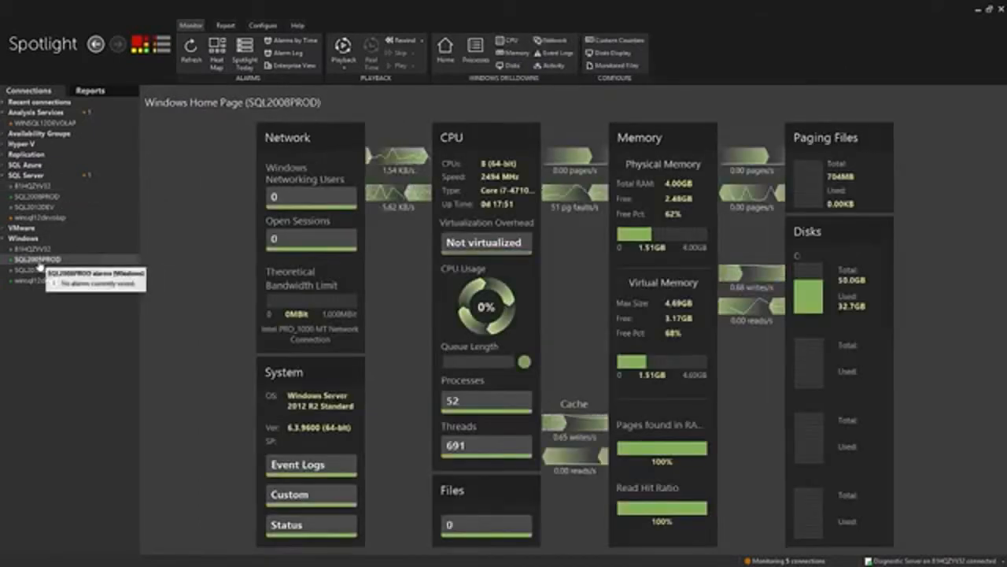
pyautogui.click(35, 197)
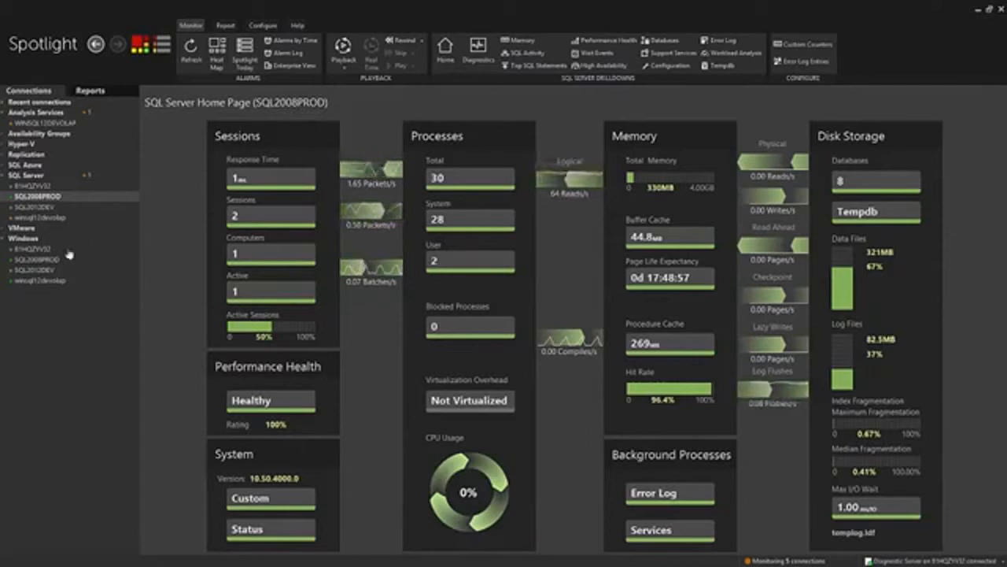
pyautogui.click(36, 259)
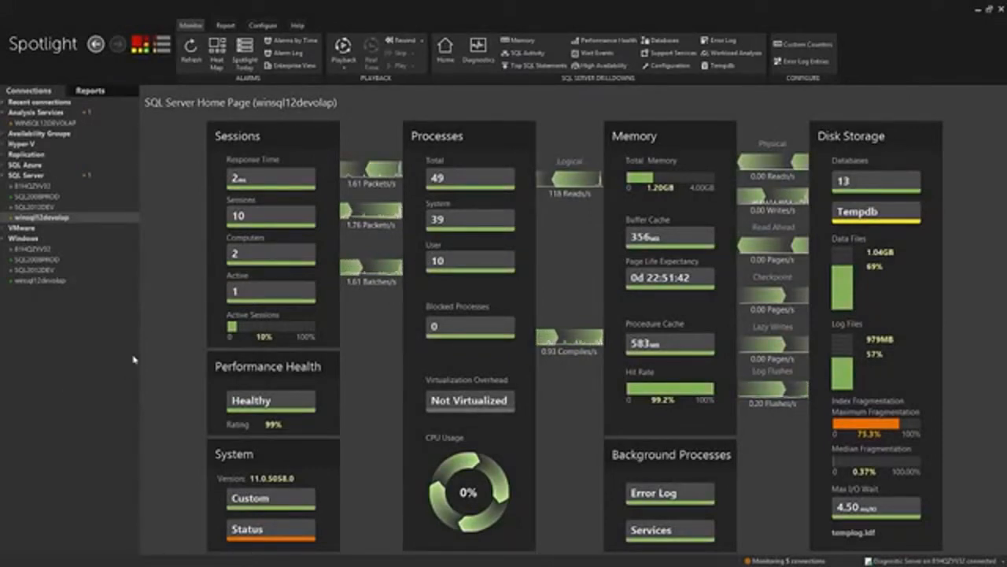
# View the heat map and Spotlight Today, and return to the winsql12devolap SQL Server home page.
pyautogui.click(148, 49)
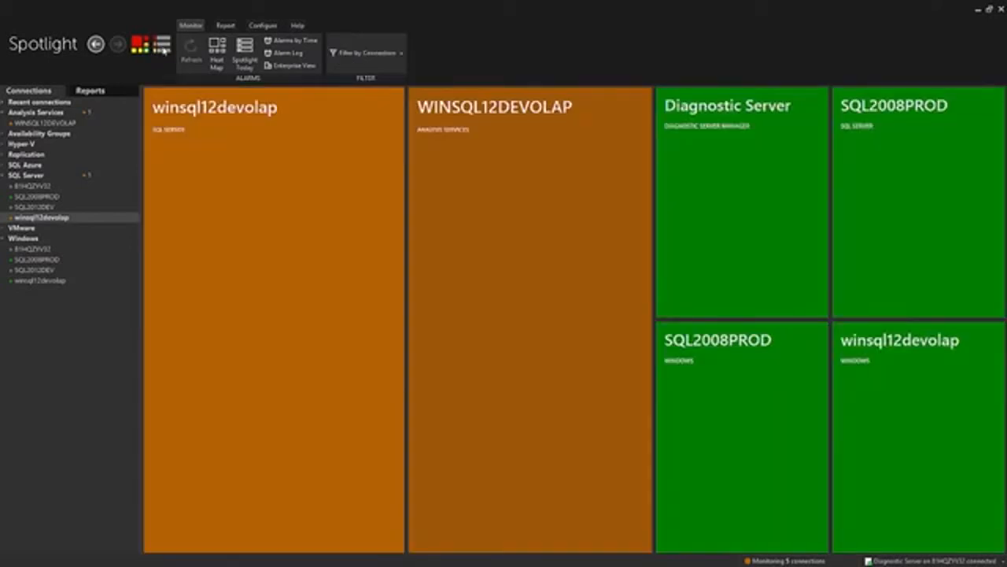
pyautogui.click(162, 49)
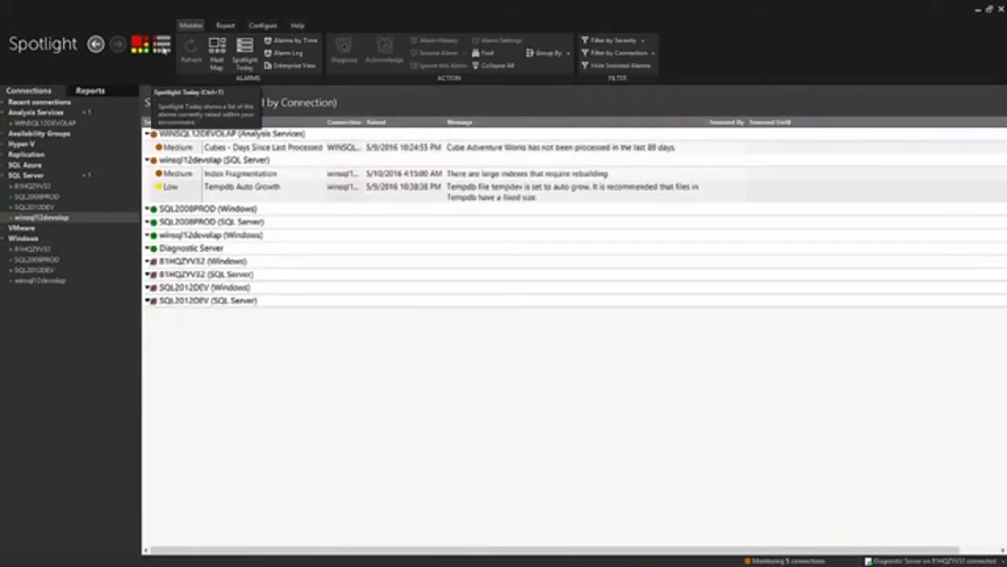
pyautogui.click(55, 218)
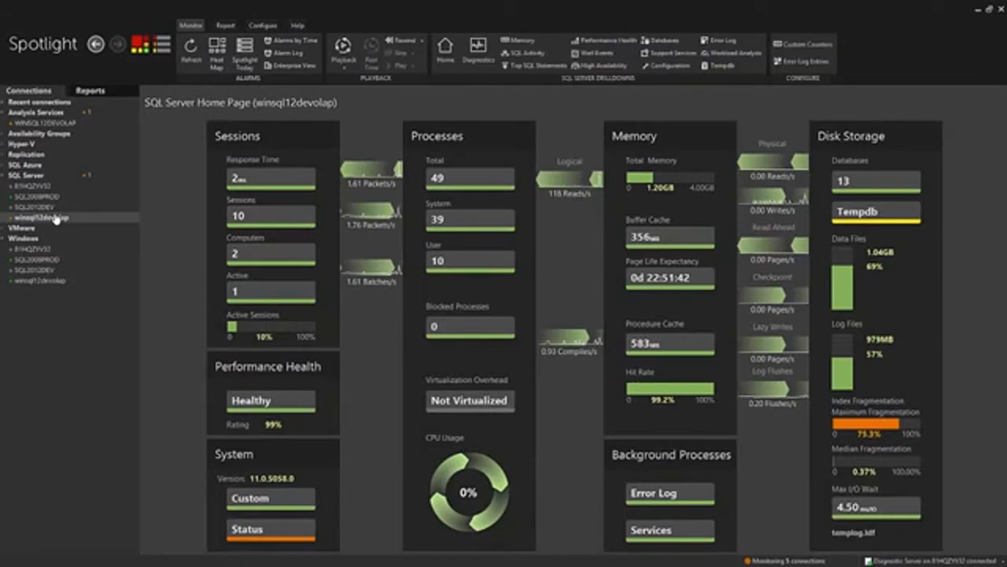